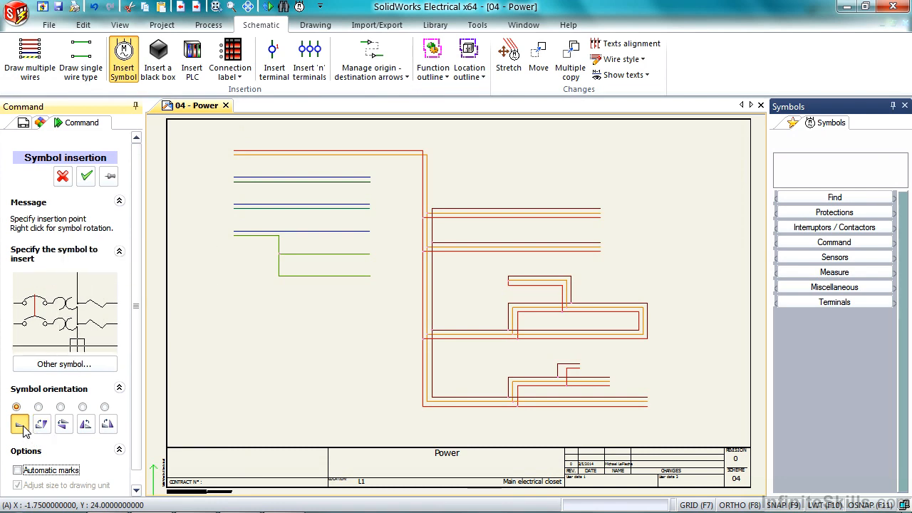
Open the symbol selector and browse symbol classes from Resistors and Power supplies up to Origin-destination arrows and Motors.
{"action": "left_click", "coordinate": [70, 371]}
{"action": "left_click_drag", "start_coordinate": [349, 263], "coordinate": [171, 28]}
{"action": "mouse_move", "coordinate": [211, 216]}
{"action": "left_mouse_down"}
{"action": "mouse_move", "coordinate": [211, 155]}
{"action": "mouse_move", "coordinate": [211, 215]}
{"action": "left_mouse_up"}
{"action": "left_click", "coordinate": [118, 364]}
{"action": "left_click", "coordinate": [114, 351]}
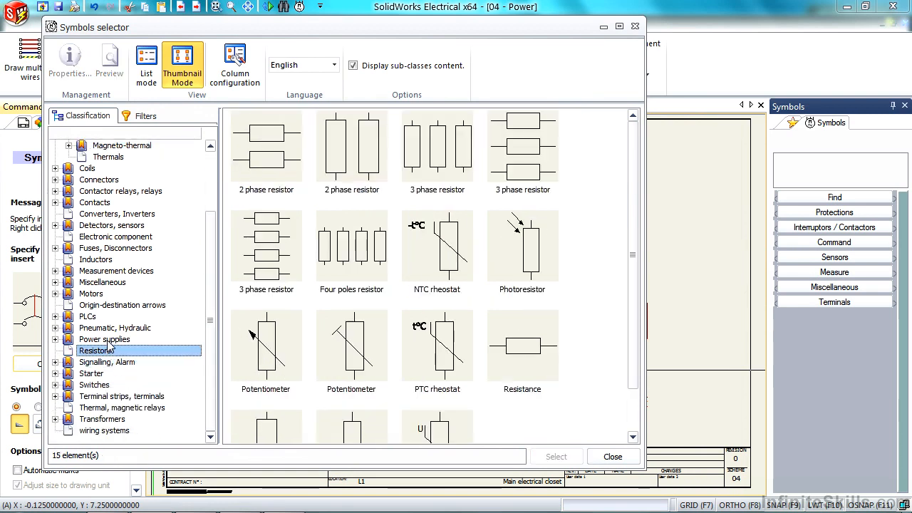
{"action": "left_click", "coordinate": [107, 341]}
{"action": "left_click", "coordinate": [107, 329]}
{"action": "left_click", "coordinate": [107, 317]}
{"action": "left_click", "coordinate": [110, 305]}
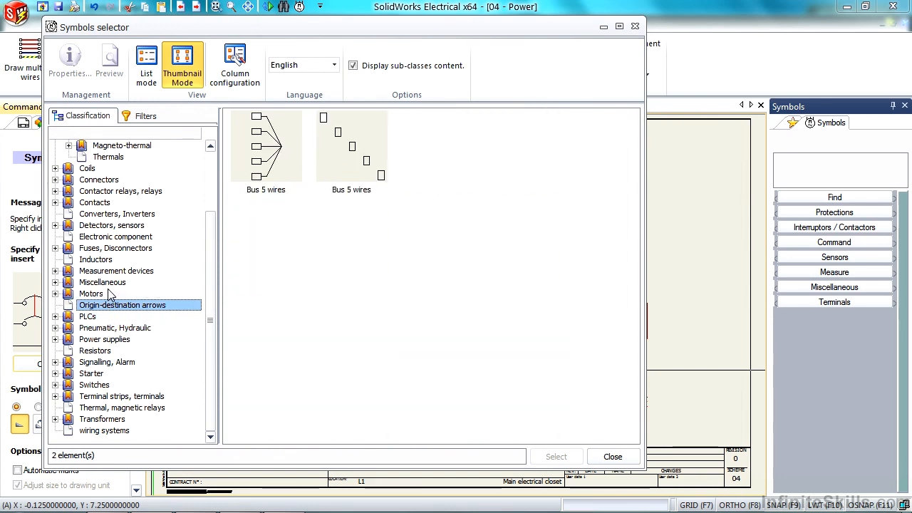
{"action": "left_click", "coordinate": [110, 294]}
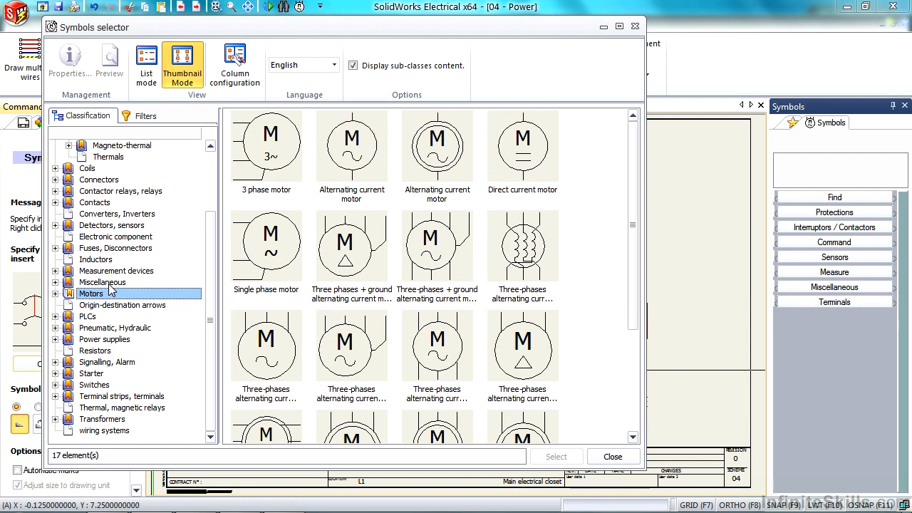
Search the symbols with filters, first by name using "magn" and then by description using "magnet".
{"action": "left_click", "coordinate": [144, 117]}
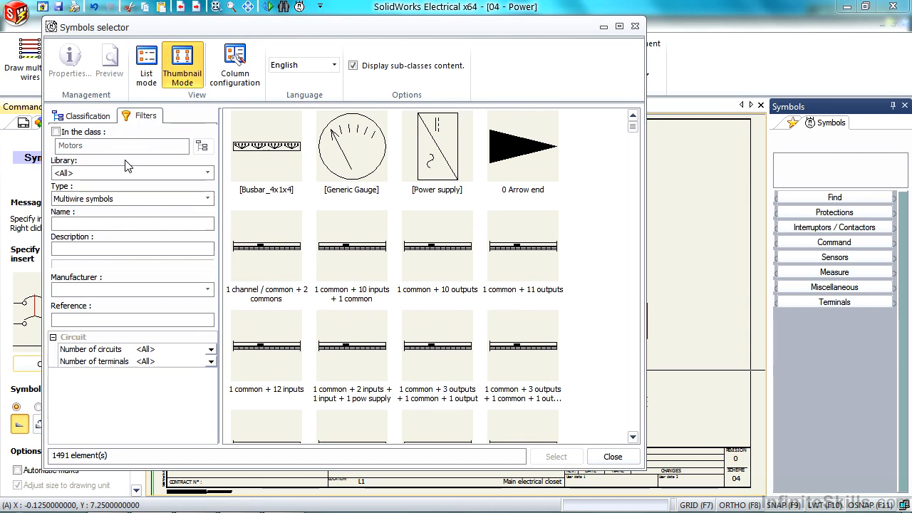
{"action": "left_click", "coordinate": [104, 230]}
{"action": "type", "text": "magn"}
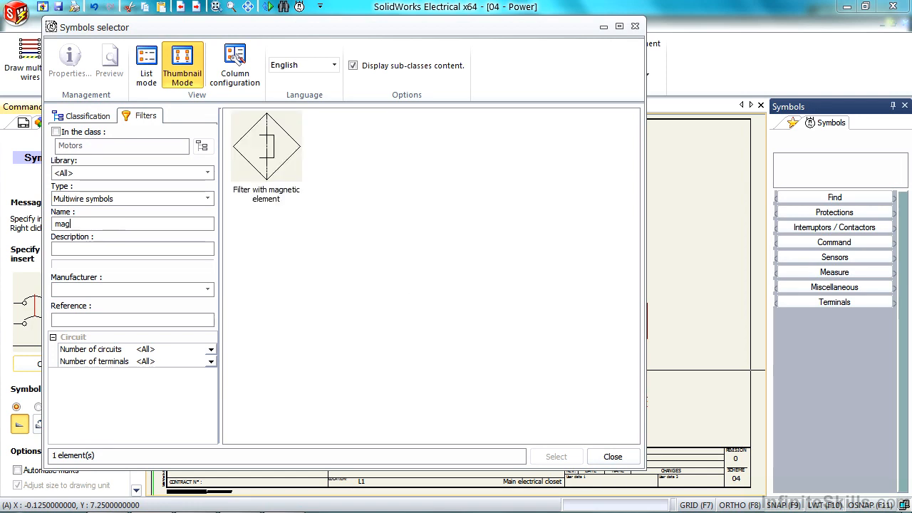
{"action": "key", "text": "BackSpace"}
{"action": "key", "text": "BackSpace"}
{"action": "key", "text": "BackSpace"}
{"action": "key", "text": "BackSpace"}
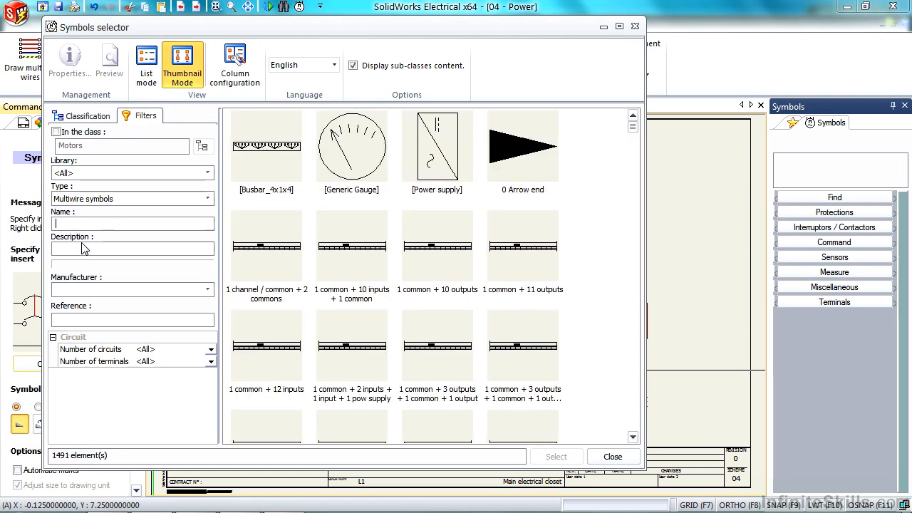
{"action": "type", "text": "magnet"}
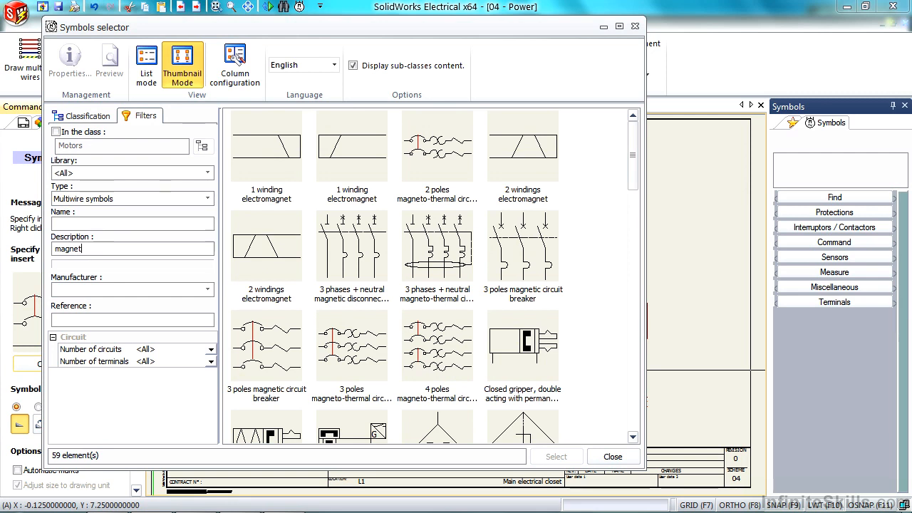
Filter symbol descriptions by "2 pole" and insert the 2 poles magneto-thermal circuit breaker on the uppermost red and orange wires, keeping mark Q4.
{"action": "double_click", "coordinate": [100, 248]}
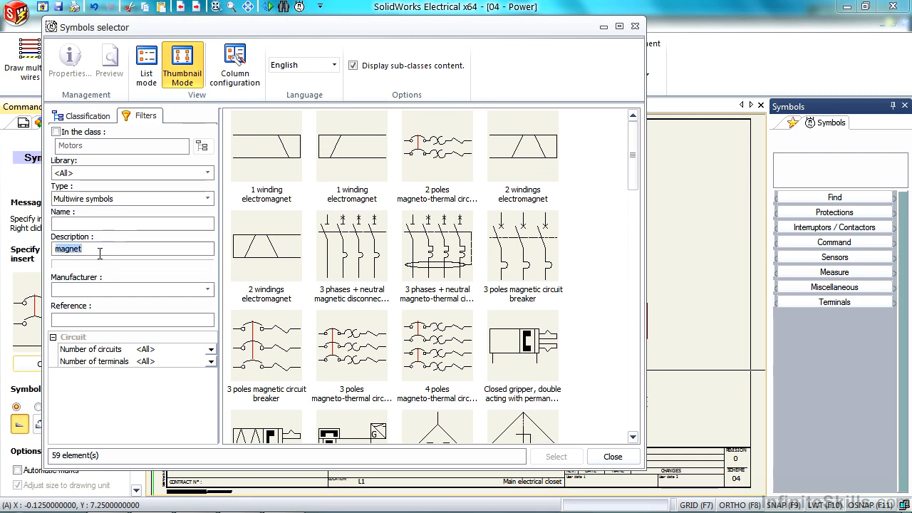
{"action": "type", "text": "2 pole"}
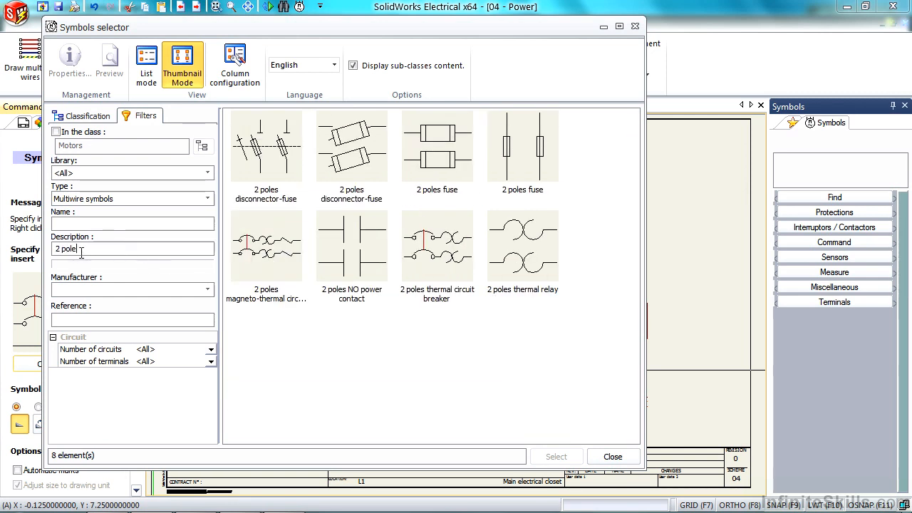
{"action": "left_click", "coordinate": [280, 251]}
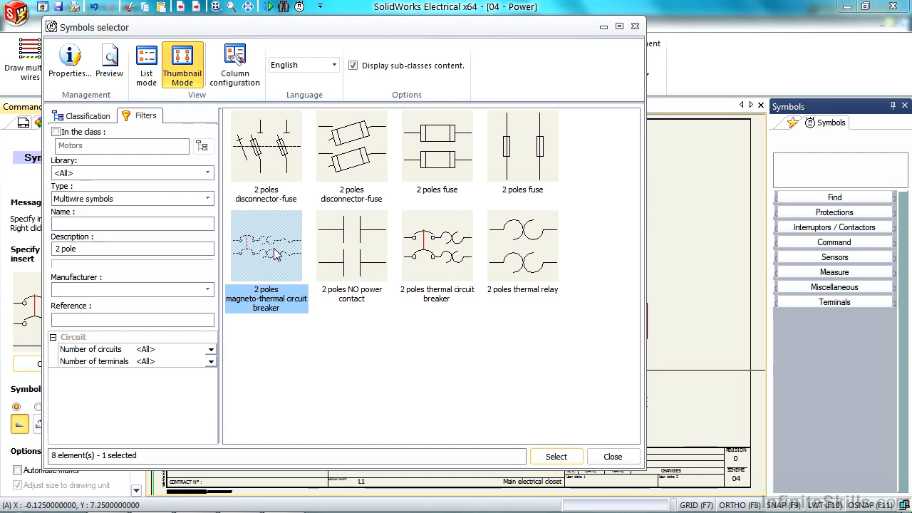
{"action": "left_click", "coordinate": [547, 456]}
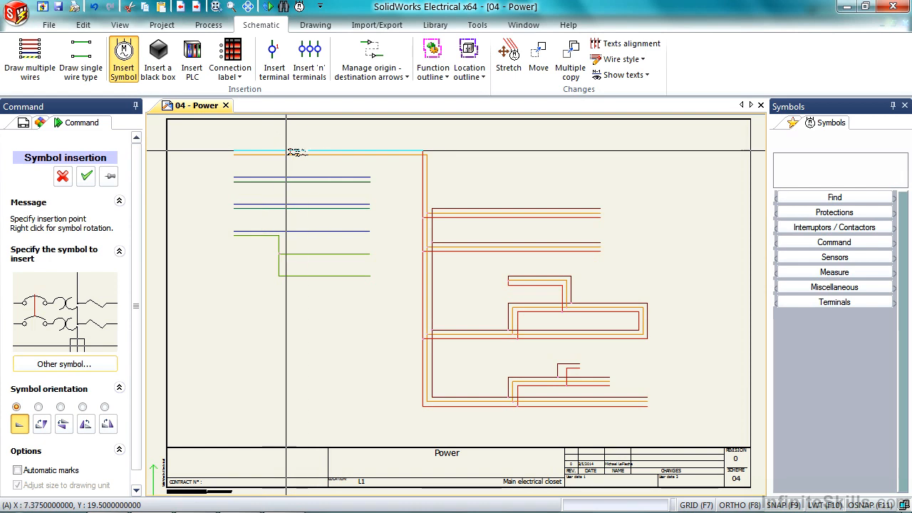
{"action": "left_click", "coordinate": [302, 152]}
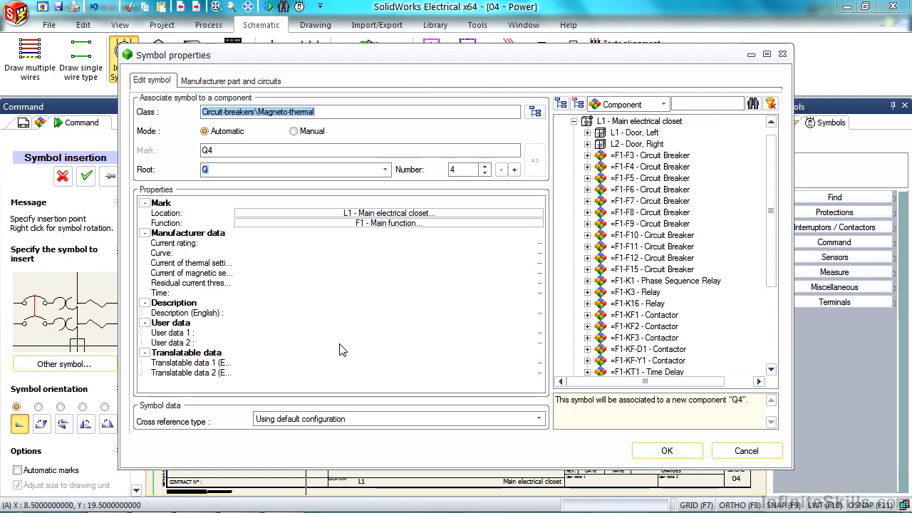
{"action": "left_click", "coordinate": [667, 452]}
Place another 2 poles magneto-thermal circuit breaker on the second wire pair, directly below Q4.
{"action": "left_click", "coordinate": [232, 6]}
{"action": "left_click", "coordinate": [238, 137]}
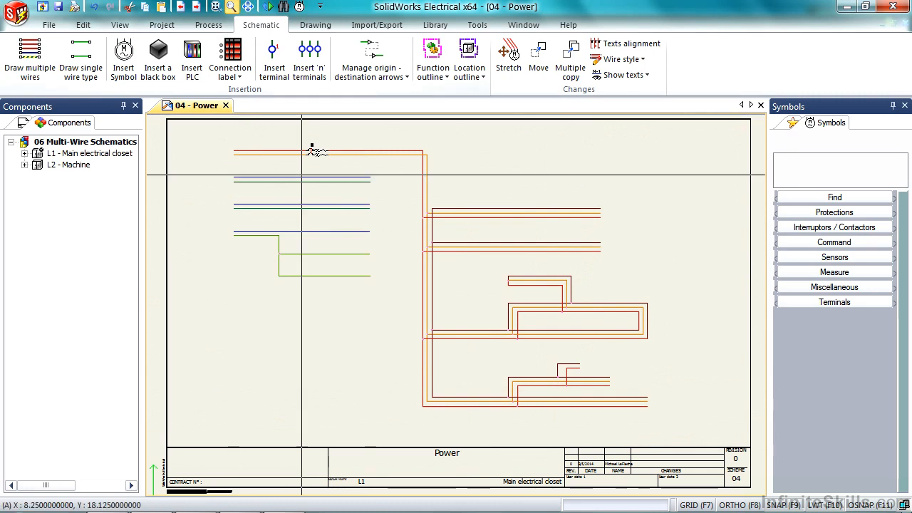
{"action": "left_click", "coordinate": [410, 258]}
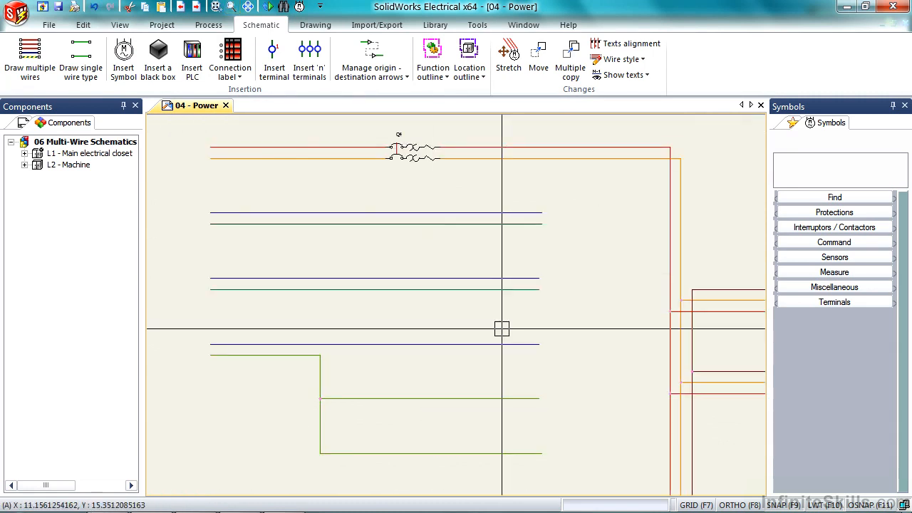
{"action": "middle_click_drag", "start_coordinate": [502, 329], "coordinate": [493, 395]}
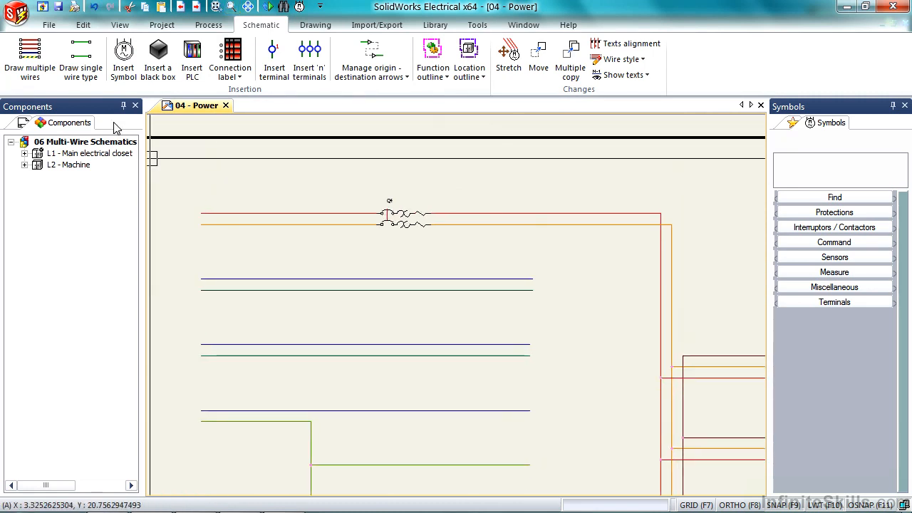
{"action": "left_click", "coordinate": [122, 74]}
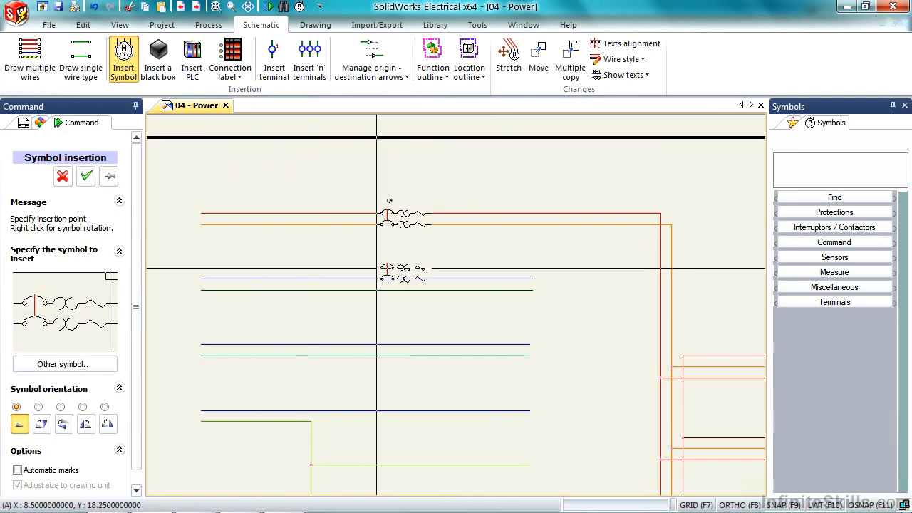
{"action": "left_click", "coordinate": [383, 285]}
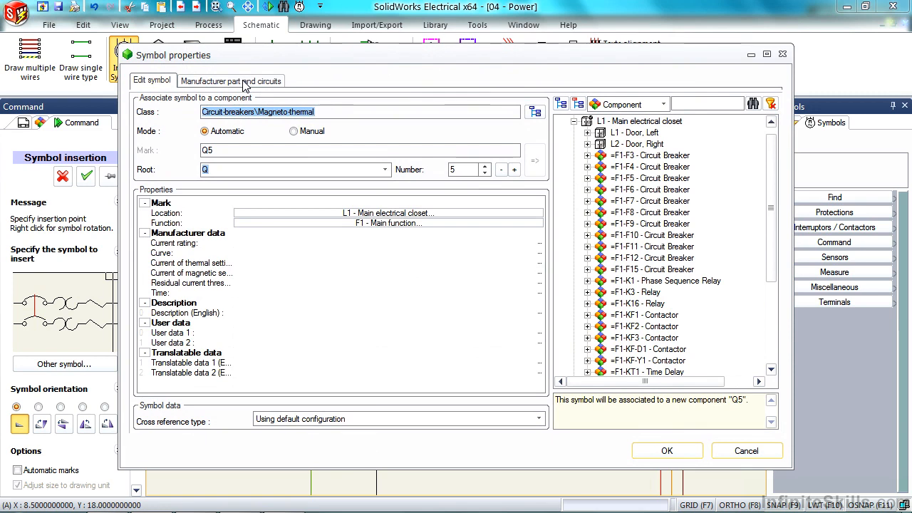
Search for Schneider Electric manufacturer parts in the magneto-thermal circuit breaker class for the new symbol.
{"action": "left_click", "coordinate": [246, 82]}
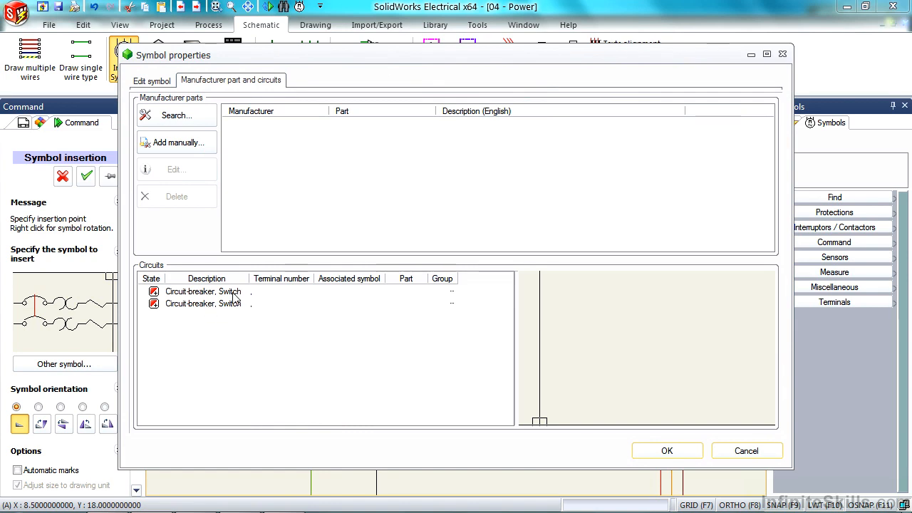
{"action": "left_click_drag", "start_coordinate": [251, 278], "coordinate": [347, 281]}
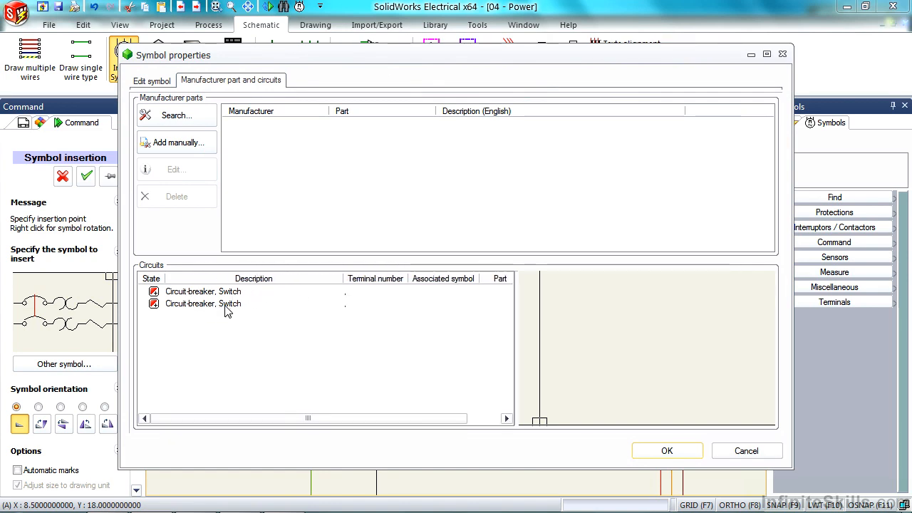
{"action": "left_click", "coordinate": [167, 116]}
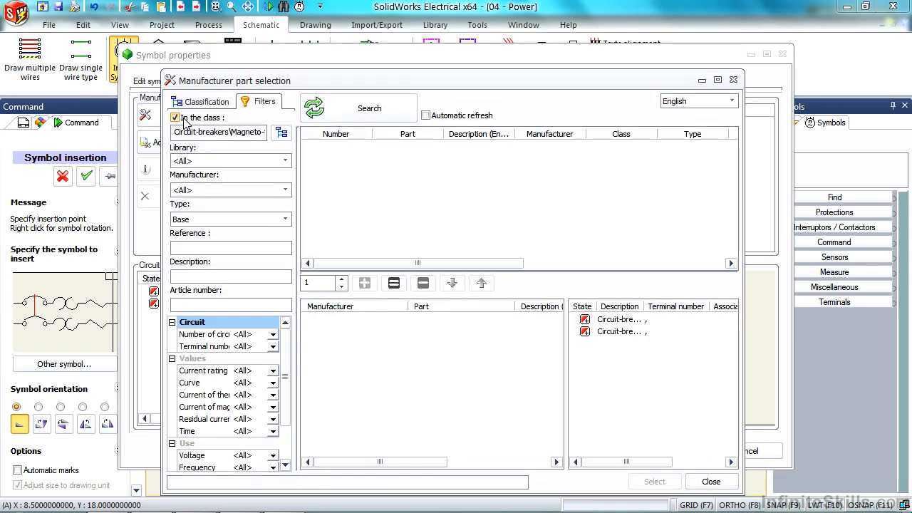
{"action": "double_click", "coordinate": [645, 309]}
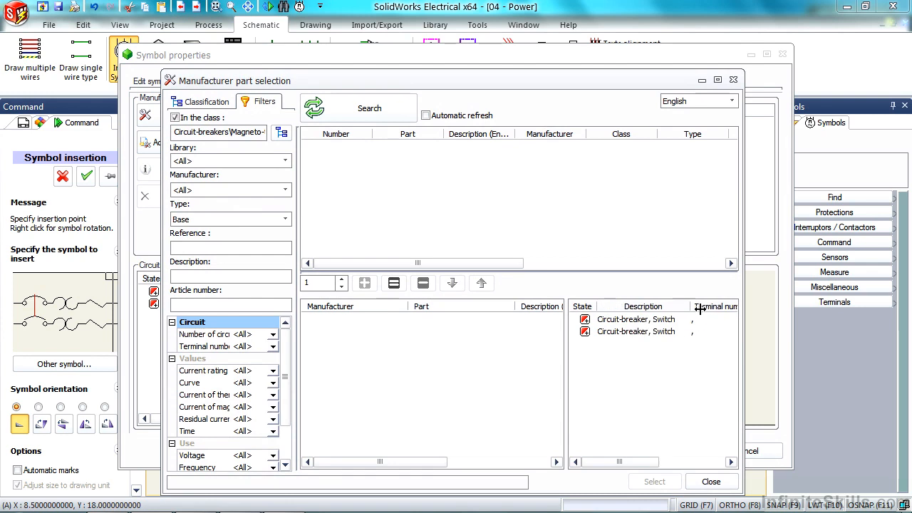
{"action": "left_click", "coordinate": [233, 190]}
{"action": "scroll", "coordinate": [282, 399], "scroll_direction": "down", "scroll_amount": 10}
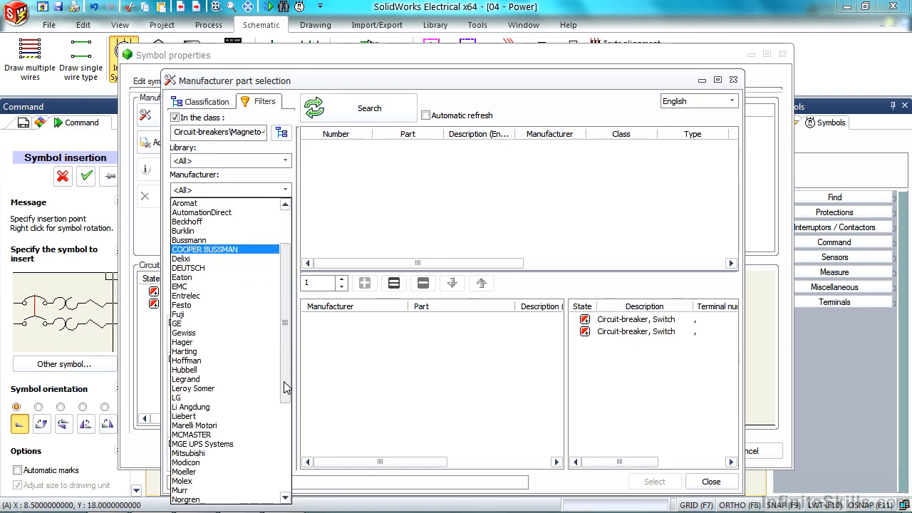
{"action": "left_click", "coordinate": [223, 434]}
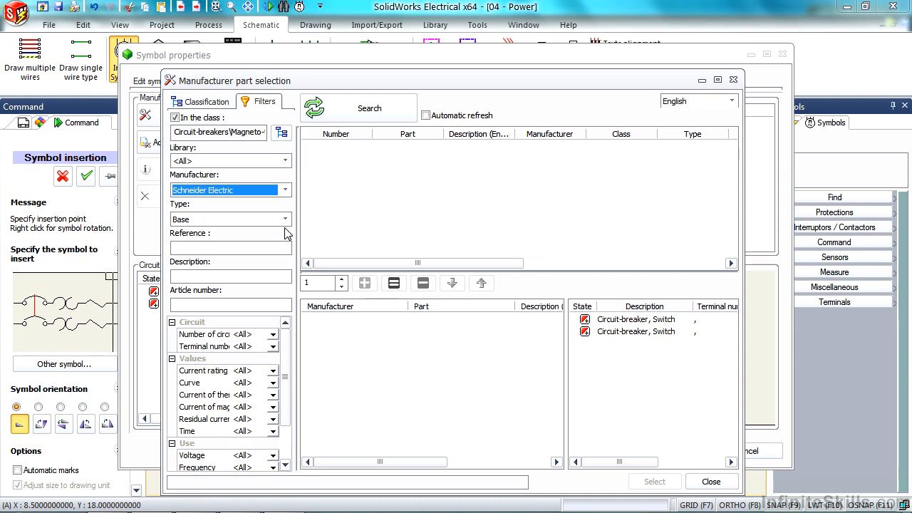
{"action": "left_click", "coordinate": [362, 108]}
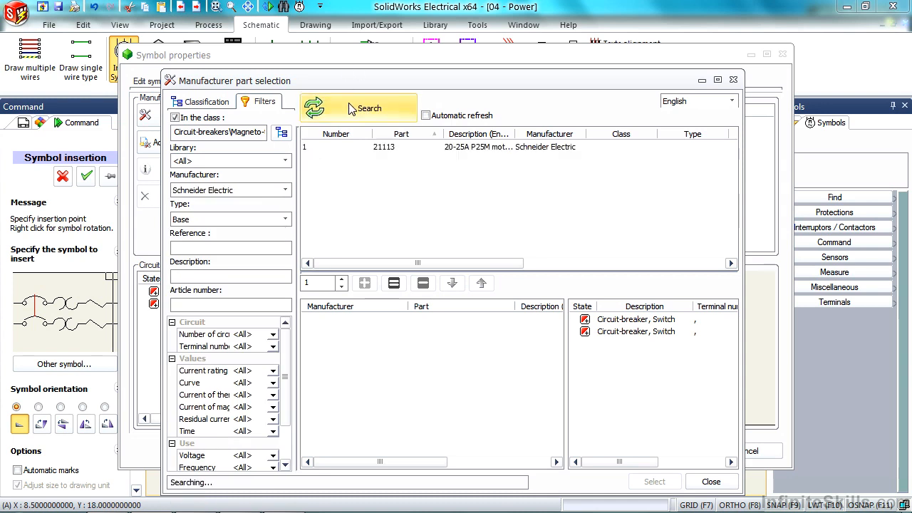
Compare the circuits of parts 21113 and 24494, and review the terminal numbers in the properties of 24494.
{"action": "left_click", "coordinate": [496, 149]}
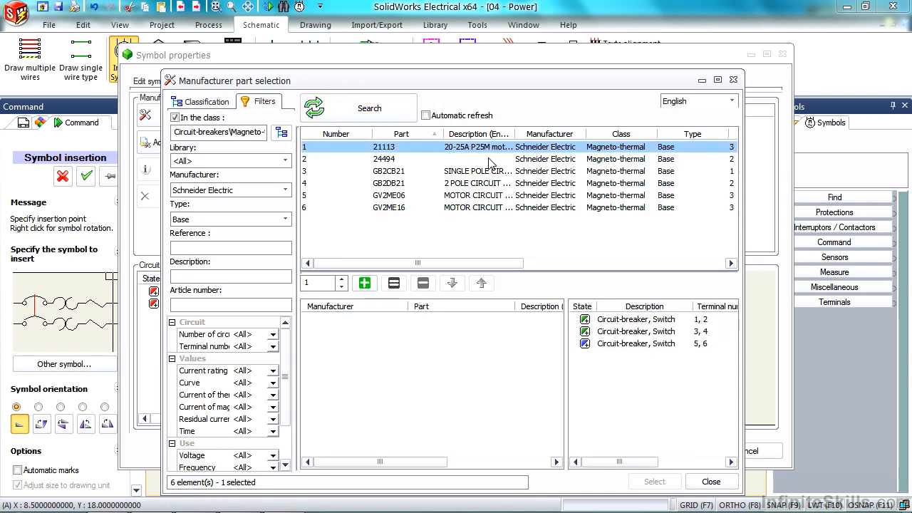
{"action": "left_click", "coordinate": [489, 159]}
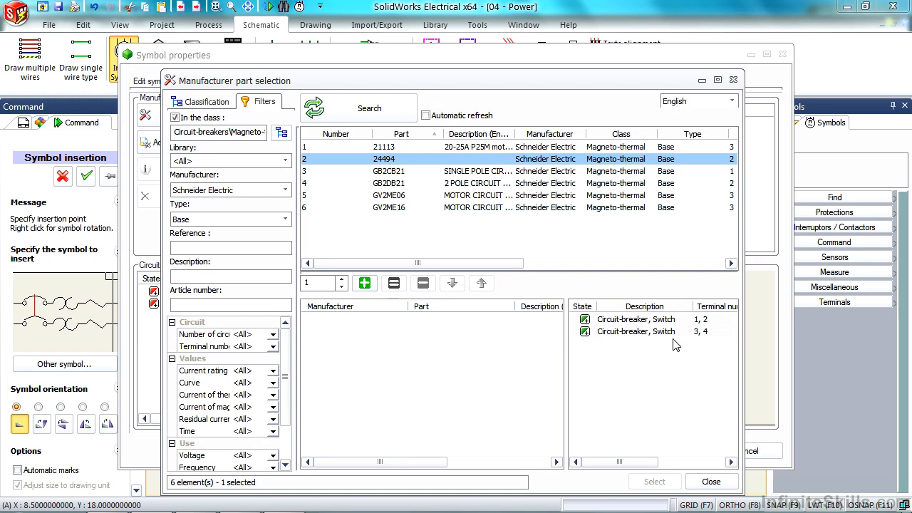
{"action": "right_click", "coordinate": [379, 162]}
{"action": "left_click", "coordinate": [413, 169]}
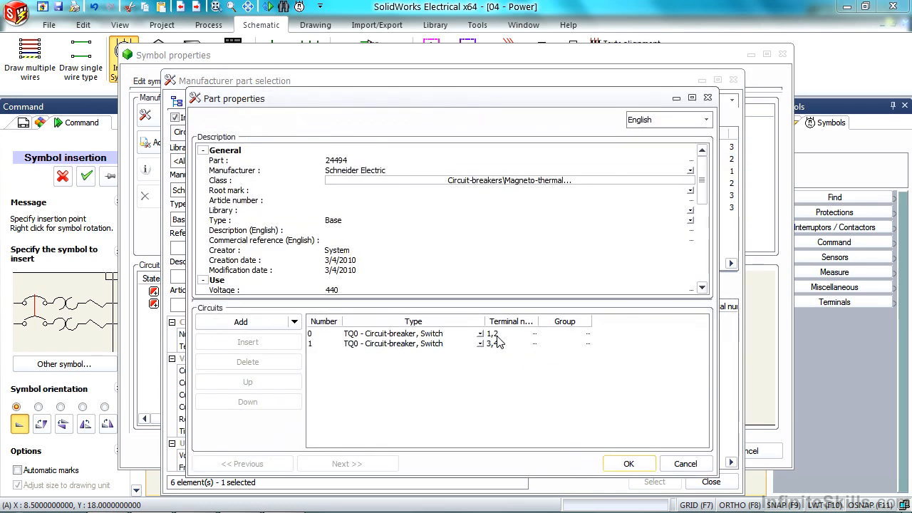
{"action": "left_click_drag", "start_coordinate": [539, 321], "coordinate": [559, 322]}
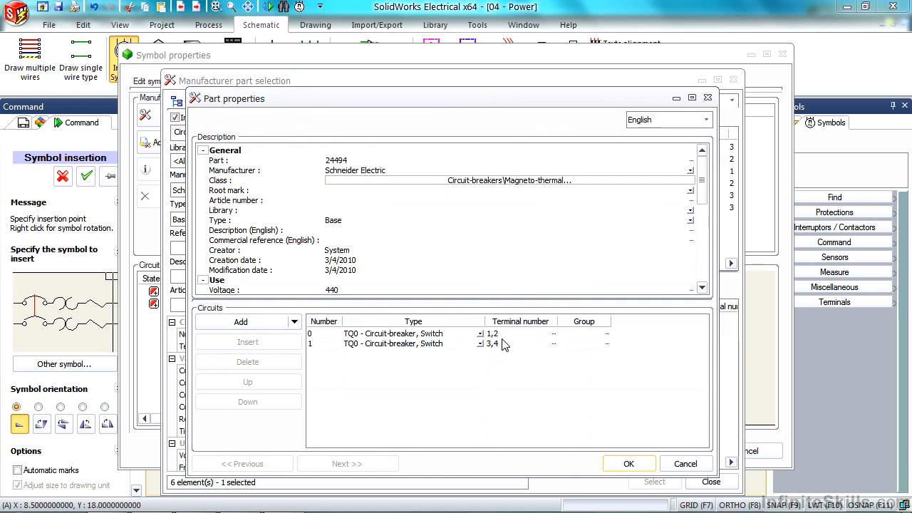
{"action": "left_click", "coordinate": [636, 464]}
{"action": "left_click", "coordinate": [717, 483]}
Assign Schneider Electric part 24494 to the second circuit breaker and accept its symbol properties.
{"action": "left_click", "coordinate": [180, 115]}
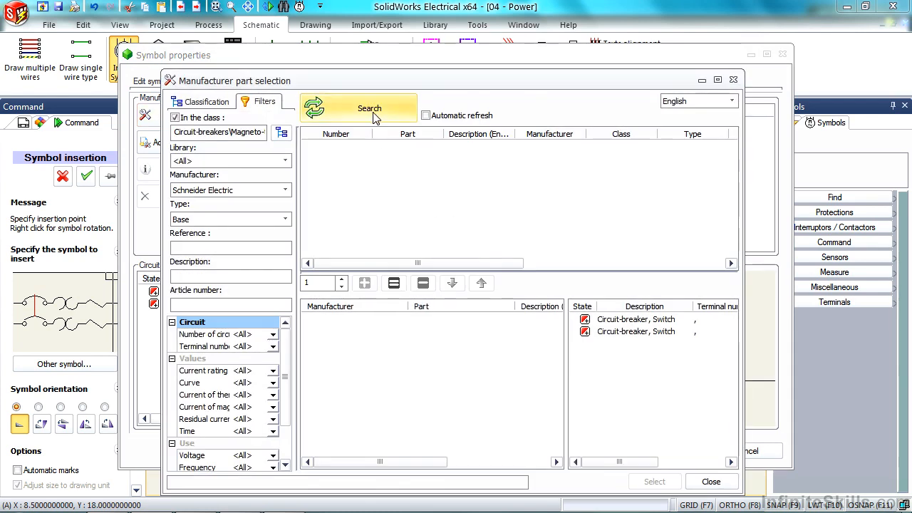
{"action": "left_click", "coordinate": [413, 160]}
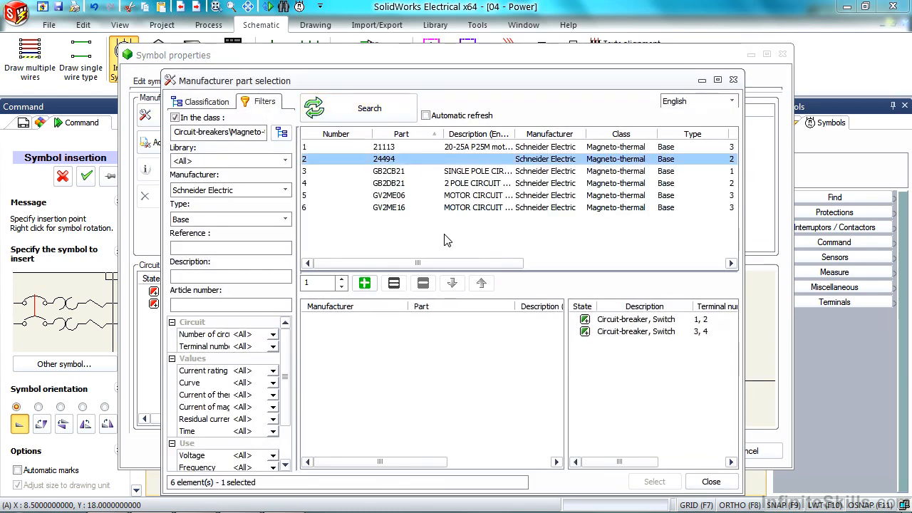
{"action": "left_click", "coordinate": [365, 283]}
{"action": "left_click", "coordinate": [655, 482]}
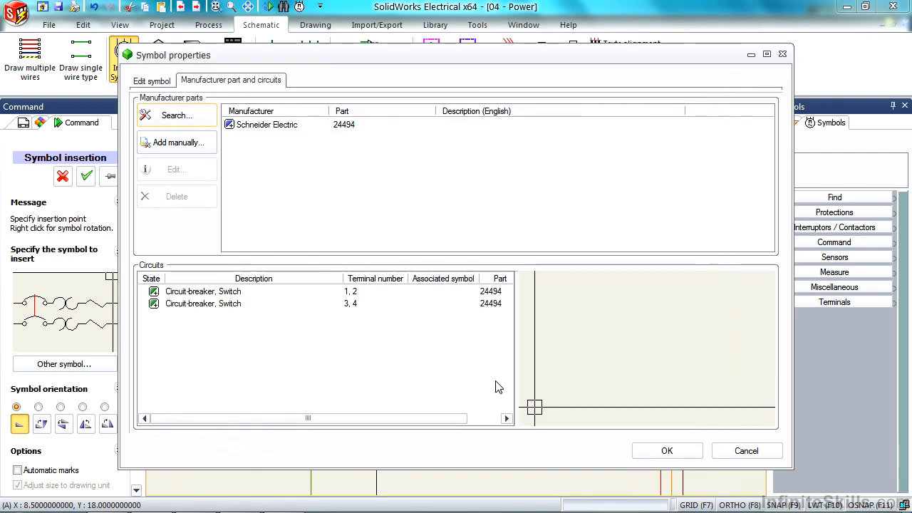
{"action": "left_click", "coordinate": [668, 451]}
Review the block reference attributes of circuit breaker Q5, including their values, positions, text styles, visibility and colour settings.
{"action": "left_click", "coordinate": [231, 7]}
{"action": "left_click", "coordinate": [334, 181]}
{"action": "left_click", "coordinate": [507, 350]}
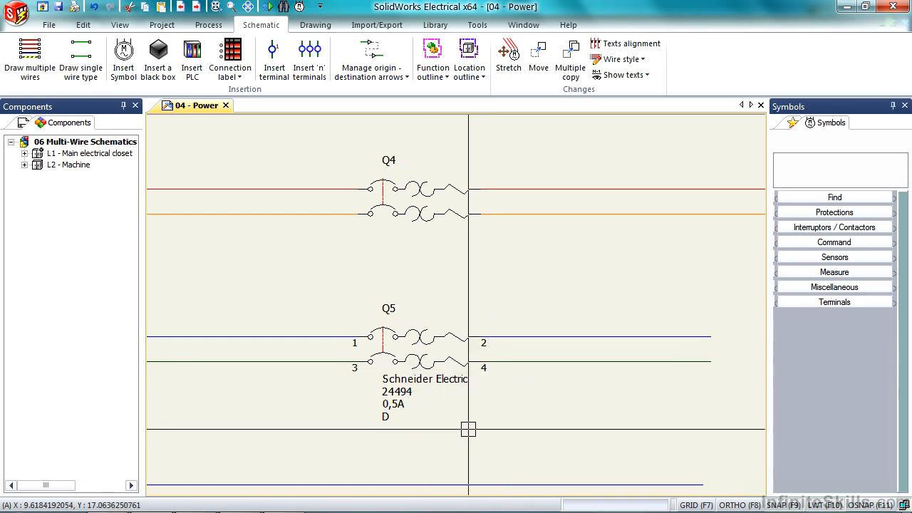
{"action": "right_click", "coordinate": [443, 360]}
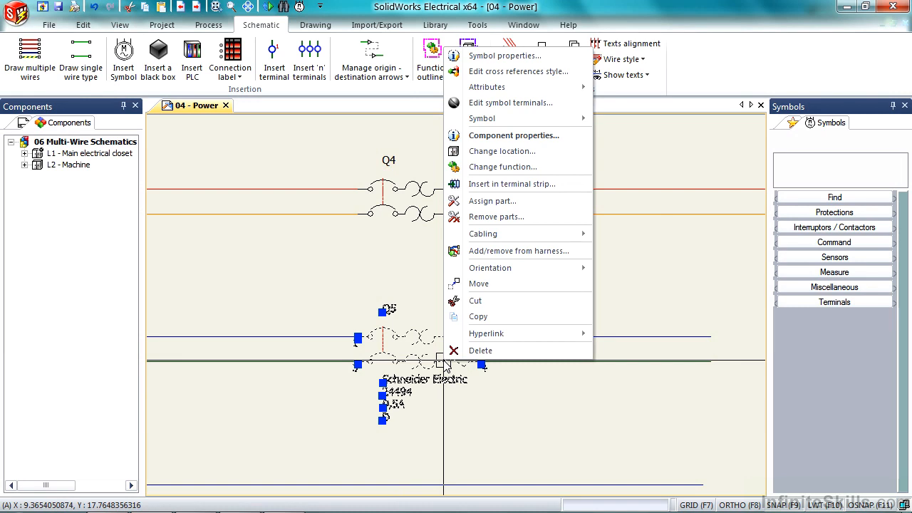
{"action": "mouse_move", "coordinate": [519, 87]}
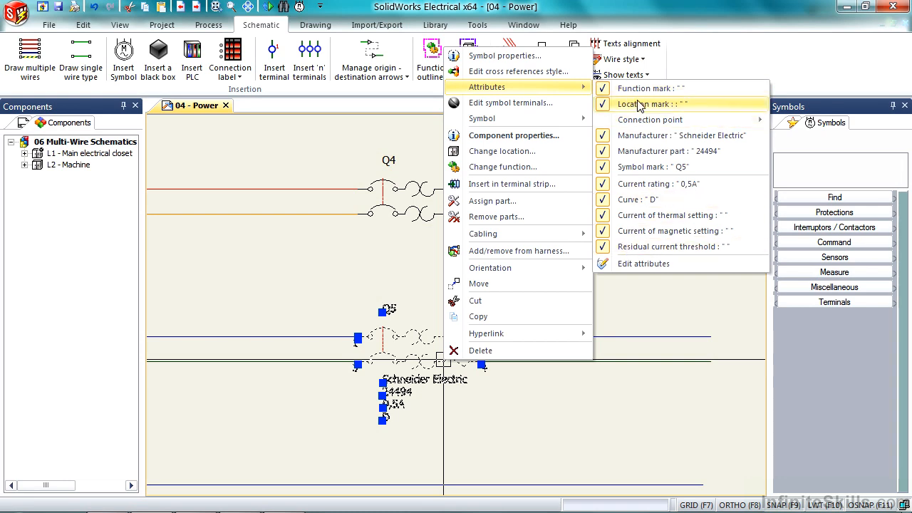
{"action": "left_click", "coordinate": [636, 264]}
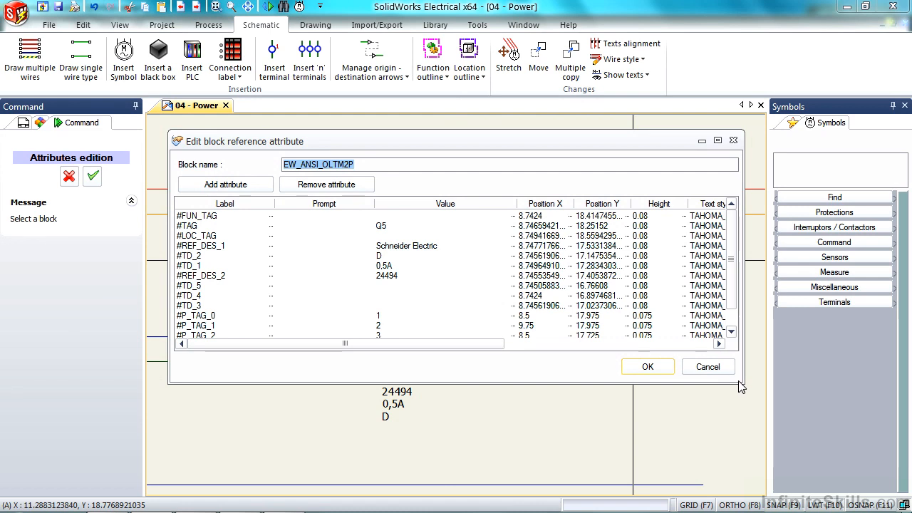
{"action": "left_click_drag", "start_coordinate": [748, 389], "coordinate": [754, 451]}
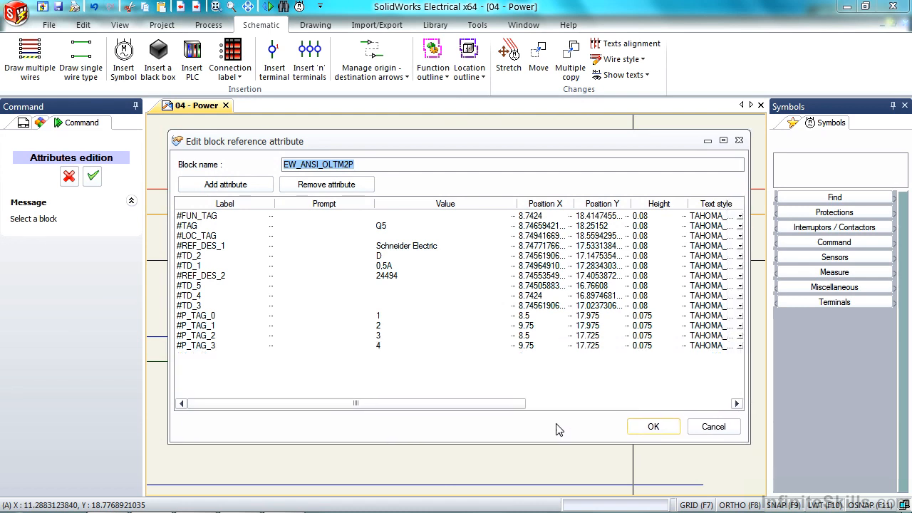
{"action": "left_click_drag", "start_coordinate": [498, 406], "coordinate": [626, 389]}
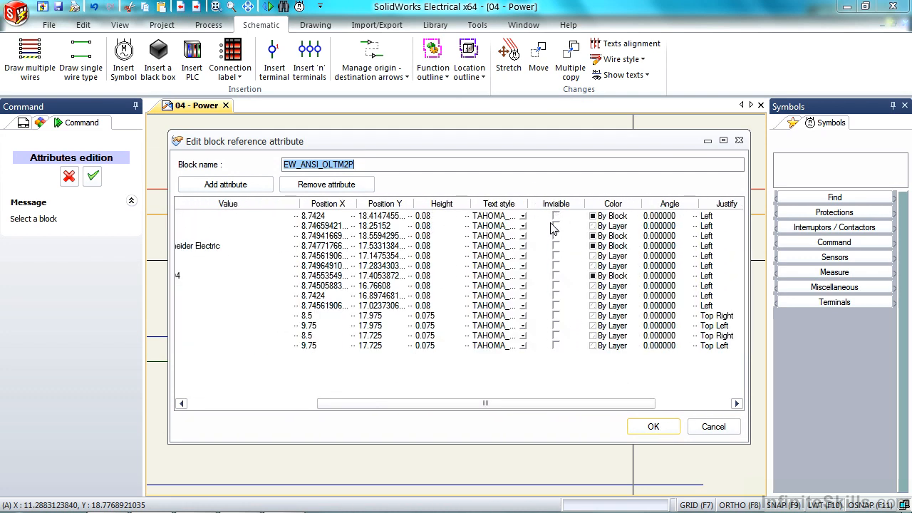
{"action": "left_click", "coordinate": [654, 426]}
Copy circuit breaker Q5 and paste it onto the wire pair directly below.
{"action": "middle_click_drag", "start_coordinate": [487, 286], "coordinate": [464, 185]}
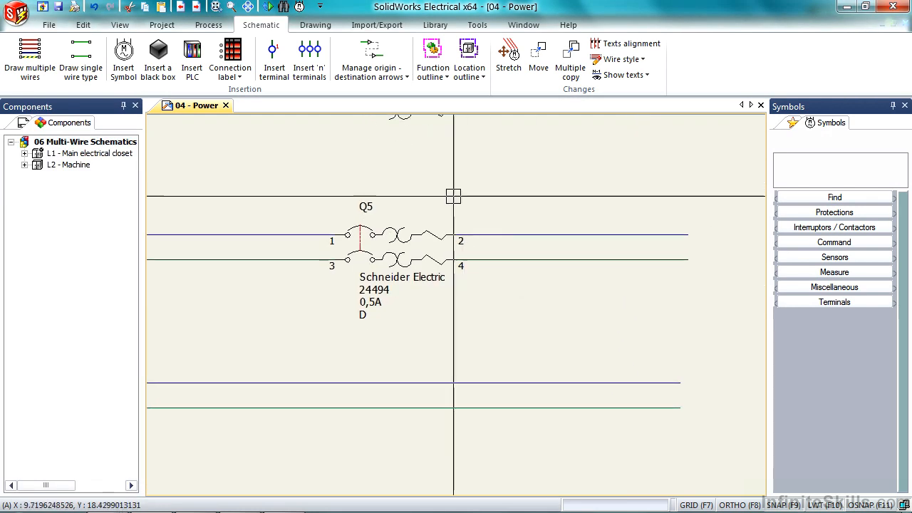
{"action": "left_click", "coordinate": [428, 231]}
{"action": "right_click", "coordinate": [427, 231]}
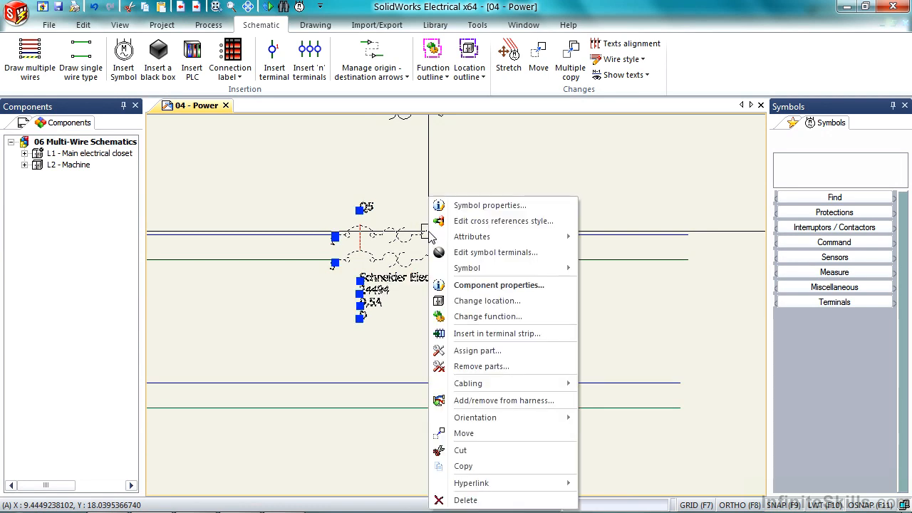
{"action": "left_click", "coordinate": [463, 466]}
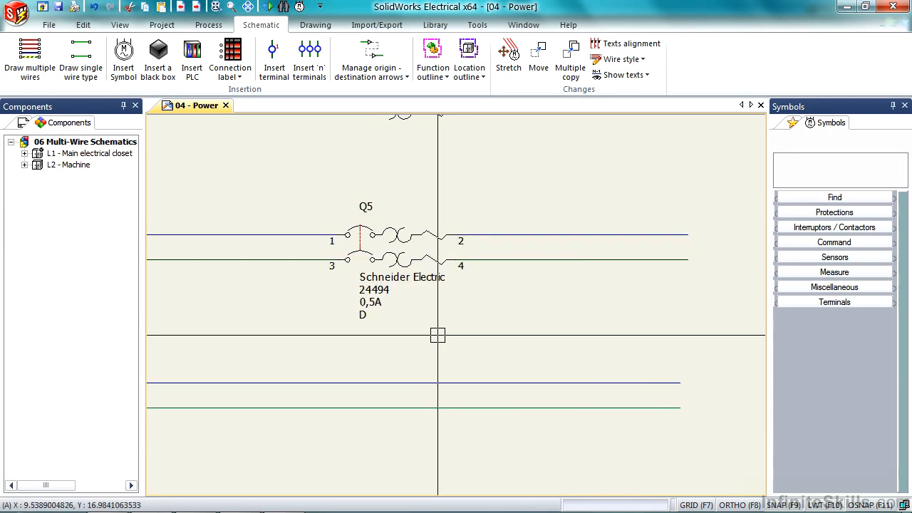
{"action": "right_click", "coordinate": [438, 335]}
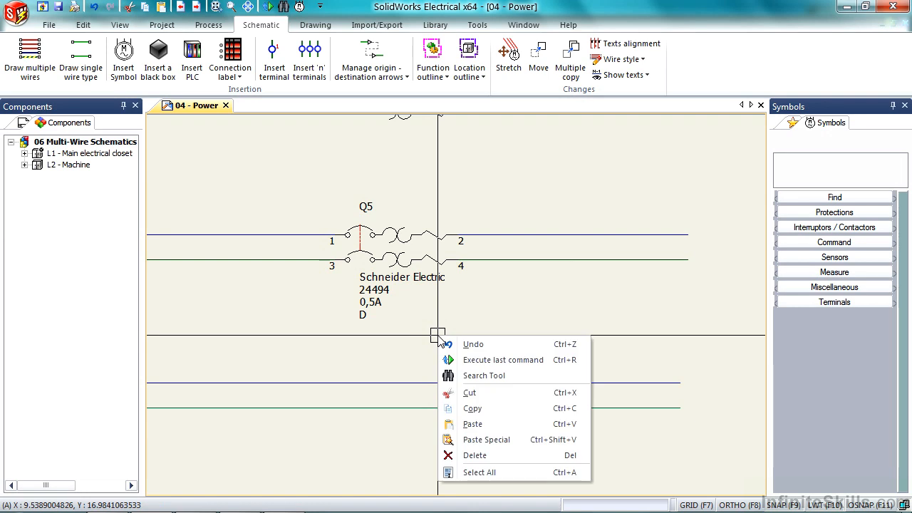
{"action": "left_click", "coordinate": [486, 425]}
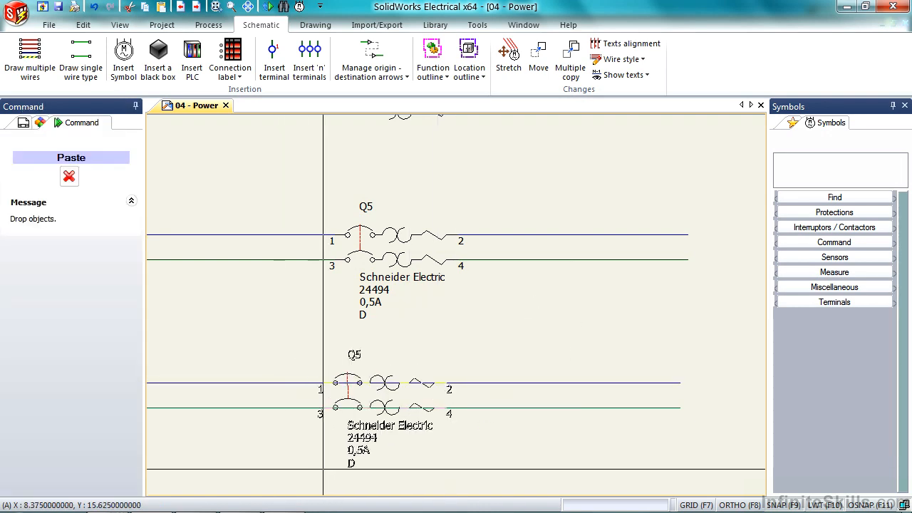
{"action": "left_click", "coordinate": [323, 469]}
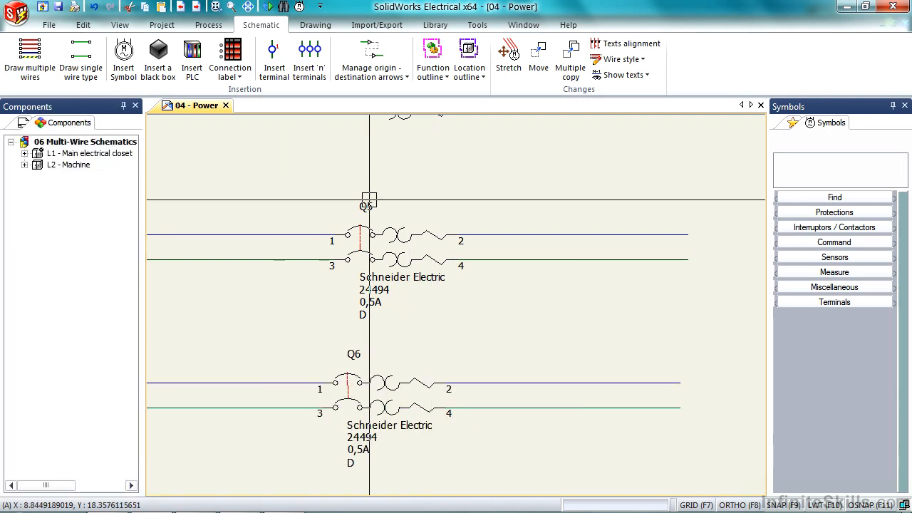
Open the library symbol of circuit breaker Q5 for editing.
{"action": "right_click", "coordinate": [411, 238]}
{"action": "mouse_move", "coordinate": [458, 269]}
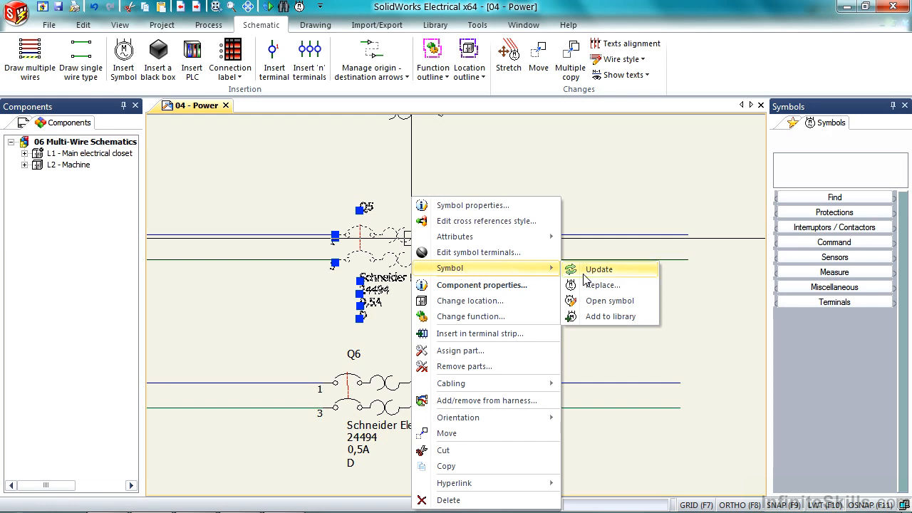
{"action": "left_click", "coordinate": [586, 301]}
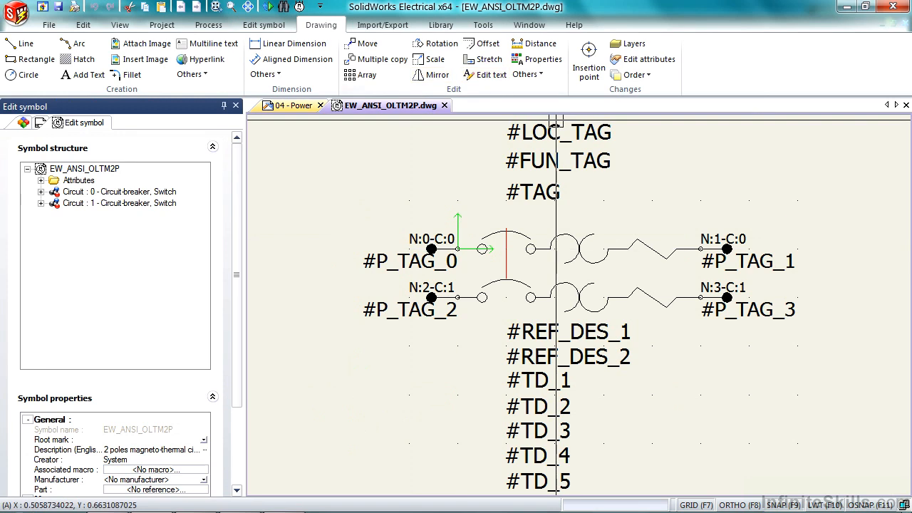
Set the #TAG attribute's colour to Blue and its rotation to 90 degrees.
{"action": "left_click", "coordinate": [554, 191]}
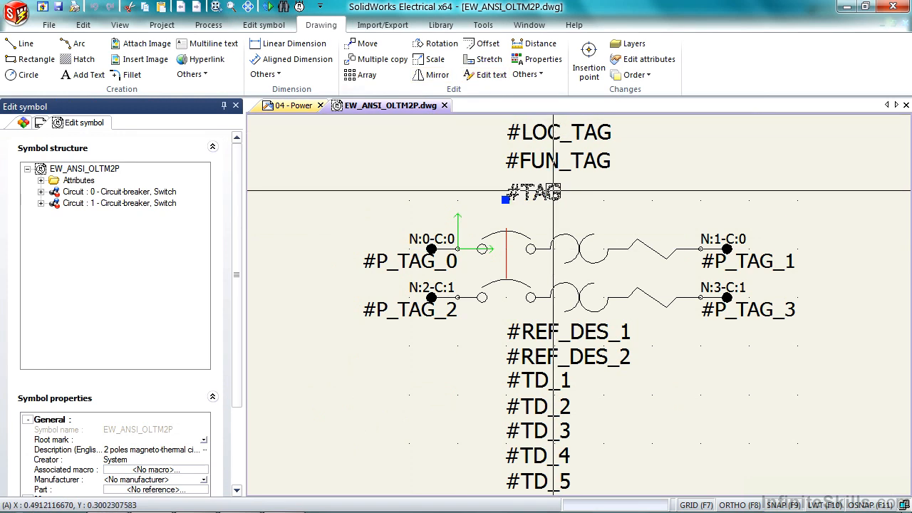
{"action": "right_click", "coordinate": [554, 191]}
{"action": "left_click", "coordinate": [596, 215]}
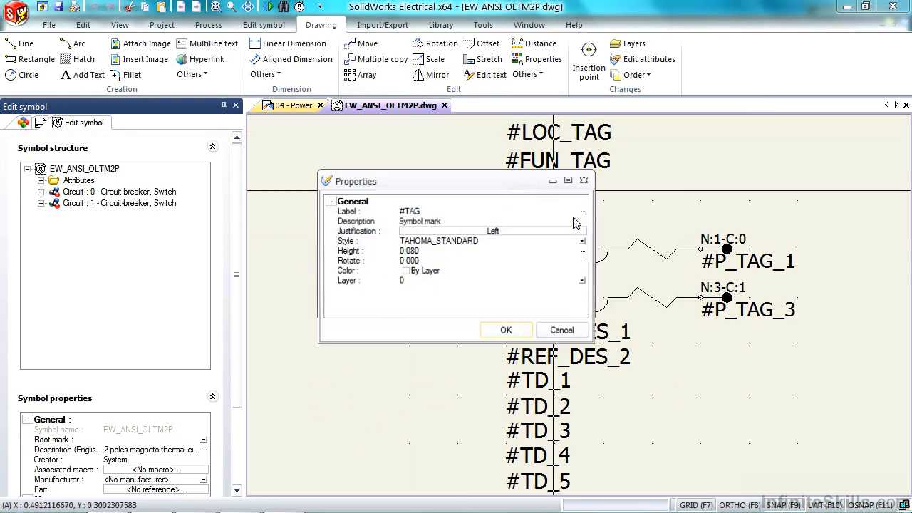
{"action": "left_click", "coordinate": [420, 275]}
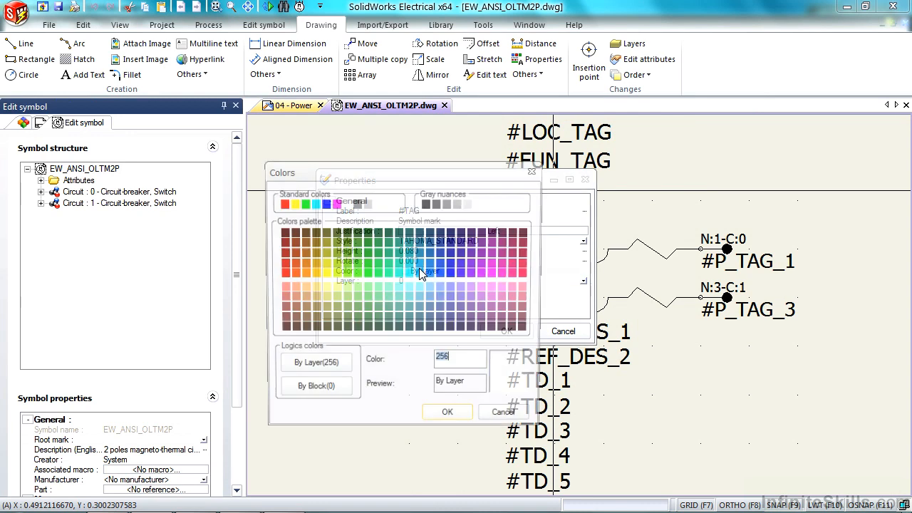
{"action": "left_click", "coordinate": [324, 203]}
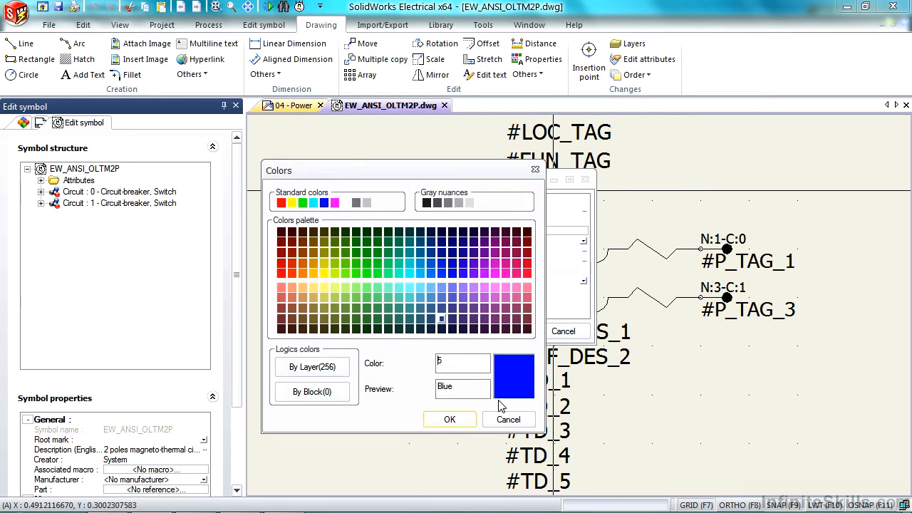
{"action": "left_click", "coordinate": [439, 419]}
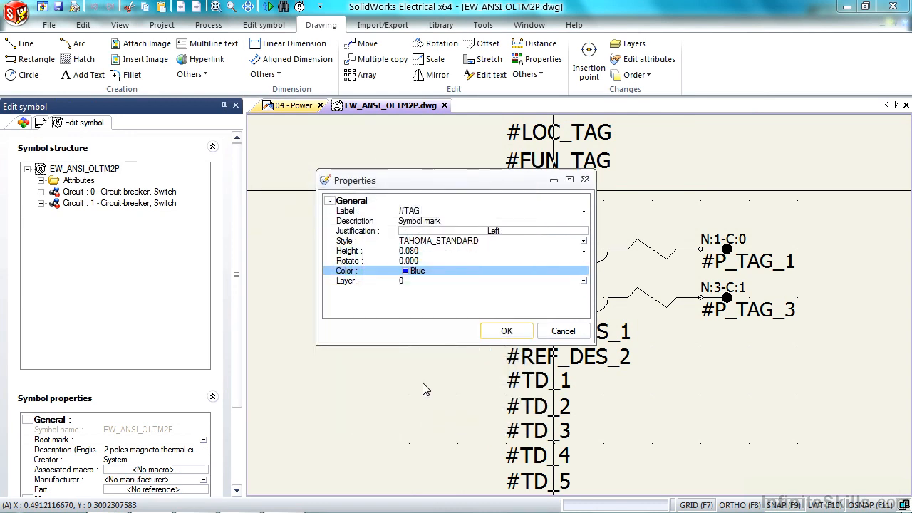
{"action": "left_click", "coordinate": [415, 261]}
{"action": "type", "text": "90"}
{"action": "left_click", "coordinate": [506, 331]}
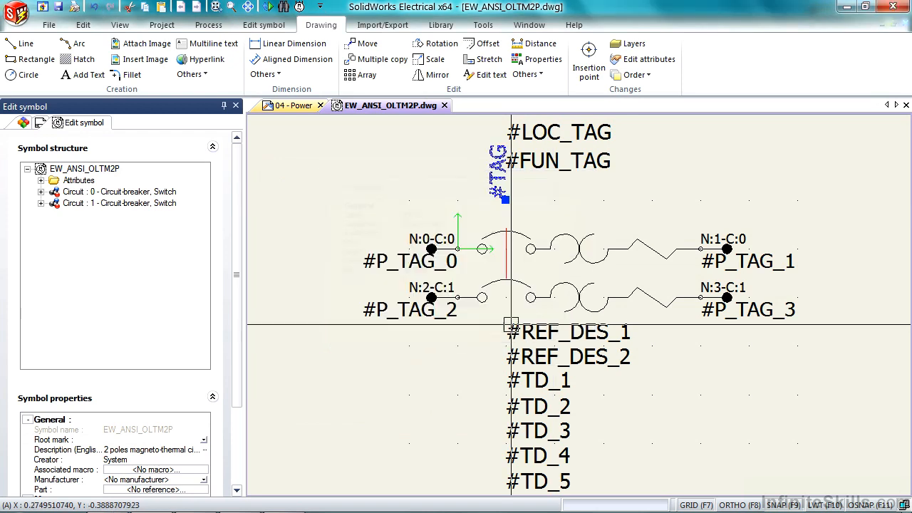
{"action": "key", "text": "Escape"}
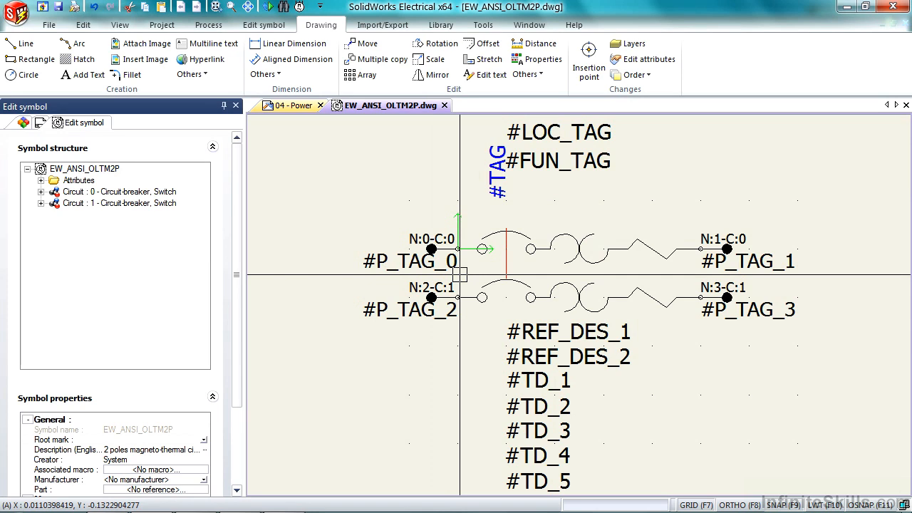
Examine the symbol's four connection points and the properties of circuits 0 and 1.
{"action": "left_click", "coordinate": [430, 249]}
{"action": "left_click", "coordinate": [430, 297]}
{"action": "left_click", "coordinate": [726, 249]}
{"action": "left_click", "coordinate": [727, 298]}
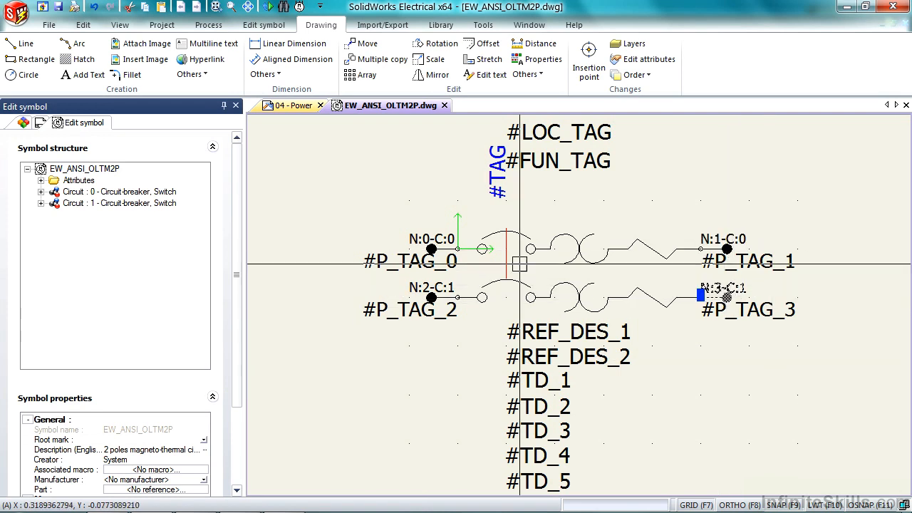
{"action": "left_click", "coordinate": [91, 194]}
{"action": "left_click", "coordinate": [92, 203]}
{"action": "left_click", "coordinate": [92, 196]}
{"action": "left_click", "coordinate": [109, 203]}
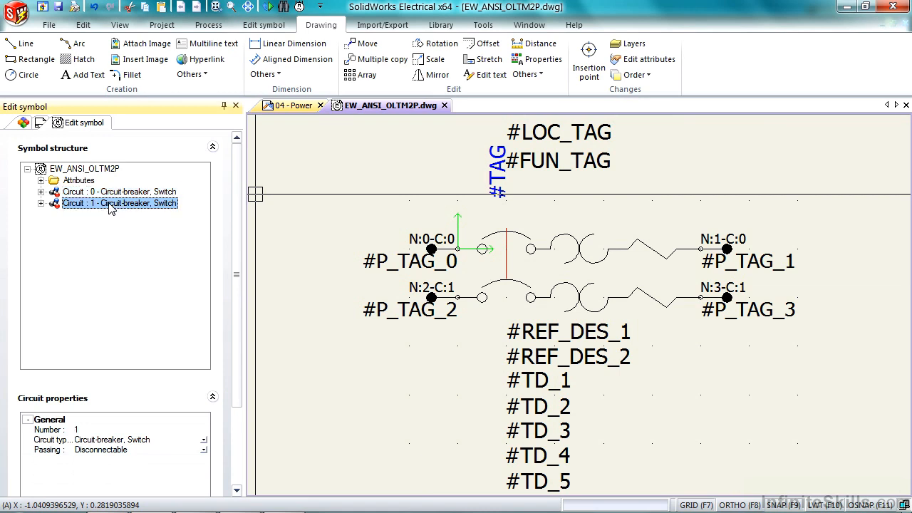
{"action": "left_click", "coordinate": [112, 195]}
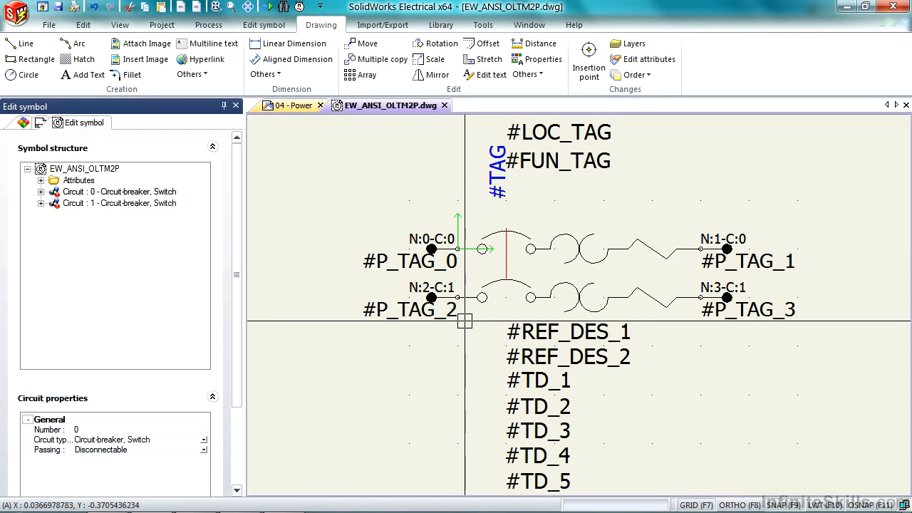
Add one new disconnectable circuit of type Circuit-breaker, Switch to the EW_ANSI_OLTM2P symbol.
{"action": "right_click", "coordinate": [77, 171]}
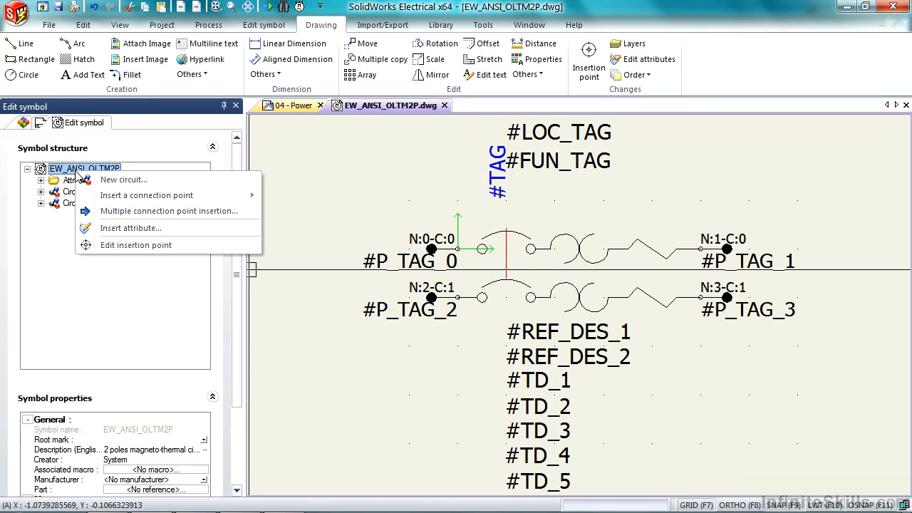
{"action": "left_click", "coordinate": [108, 180]}
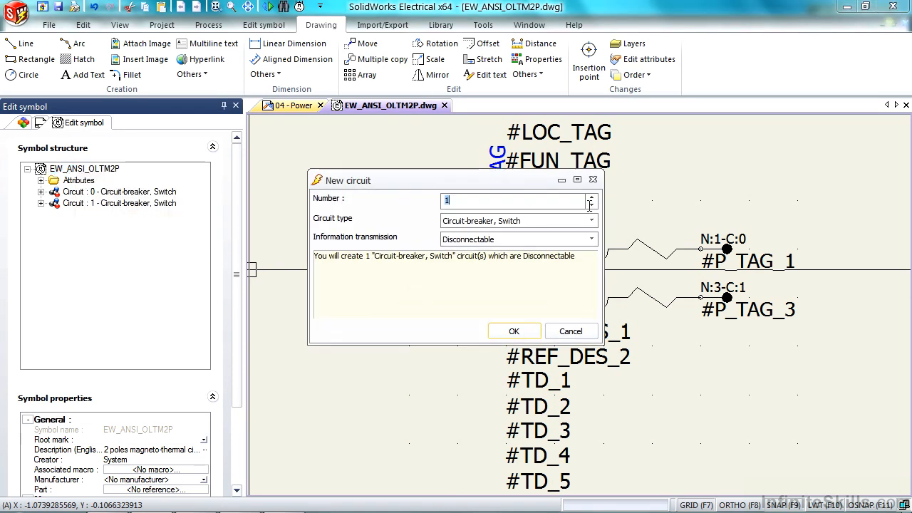
{"action": "left_click", "coordinate": [536, 222]}
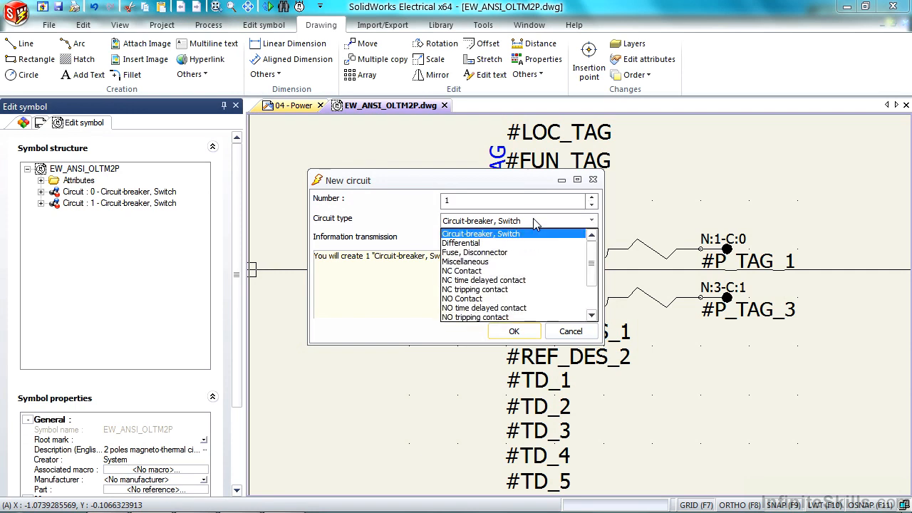
{"action": "left_click", "coordinate": [531, 234]}
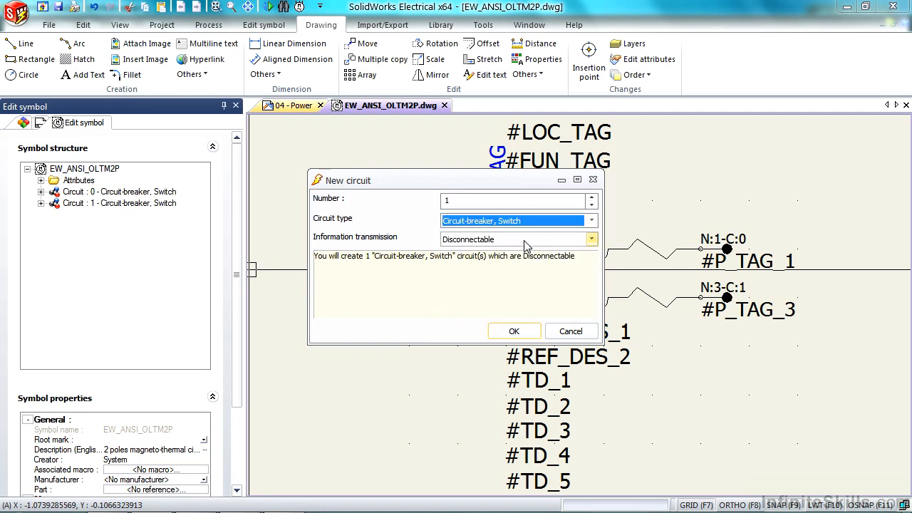
{"action": "left_click", "coordinate": [514, 332]}
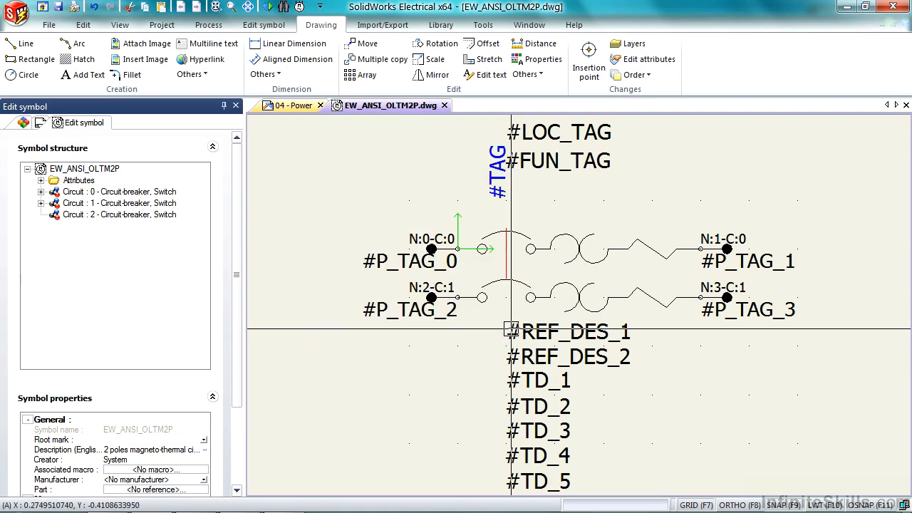
Try an Incoming/Outgoing connection point for the new circuit, placed below the #P_TAG_2 point, and delete that point again.
{"action": "left_click", "coordinate": [104, 215]}
{"action": "right_click", "coordinate": [104, 217]}
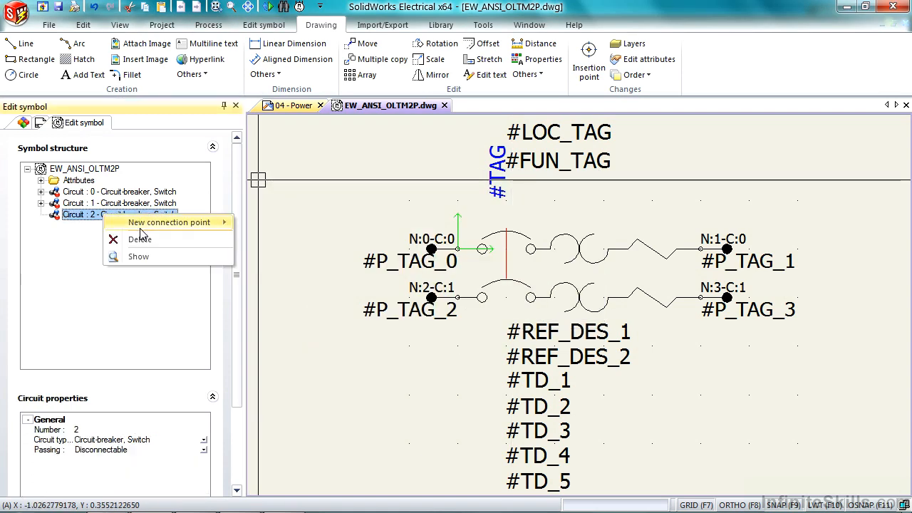
{"action": "mouse_move", "coordinate": [142, 224]}
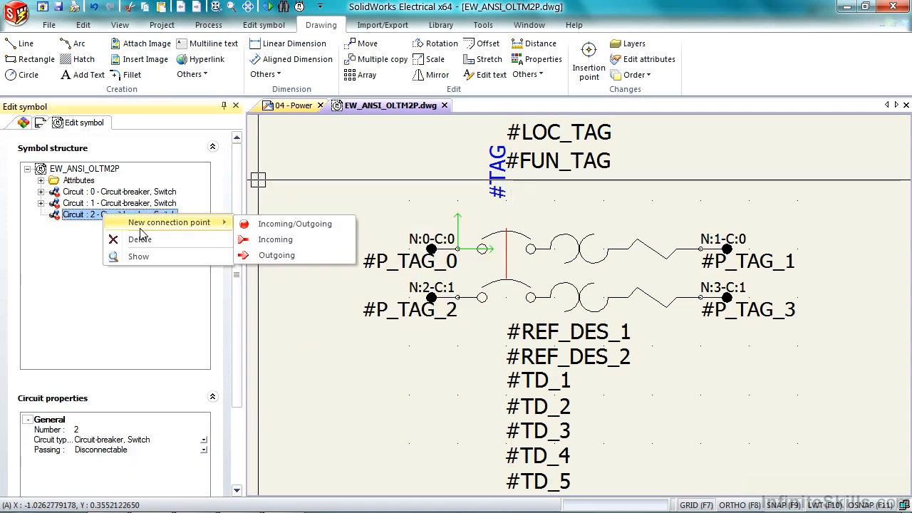
{"action": "left_click", "coordinate": [277, 230]}
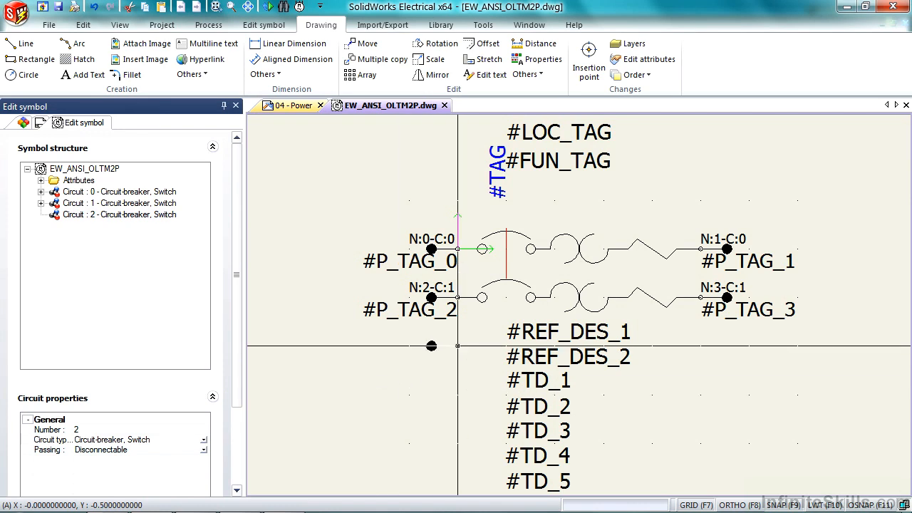
{"action": "left_click", "coordinate": [458, 347]}
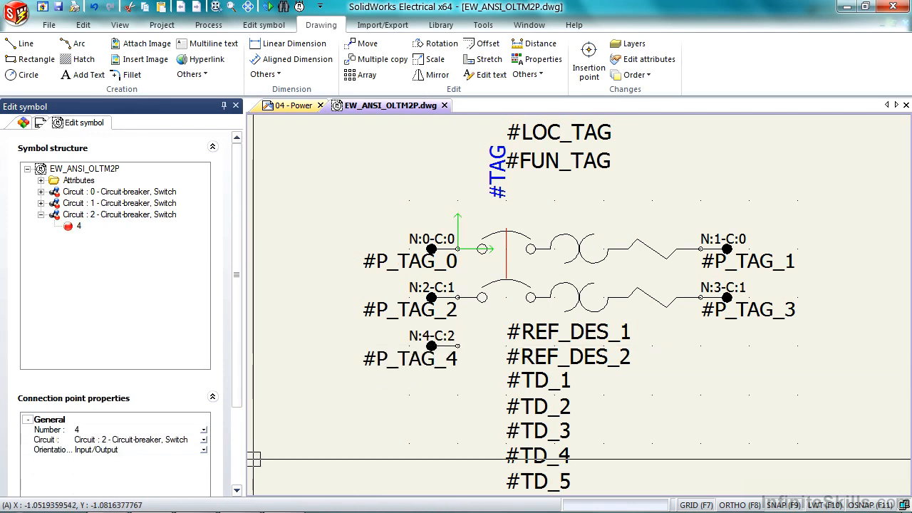
{"action": "left_click", "coordinate": [458, 346]}
{"action": "key", "text": "Delete"}
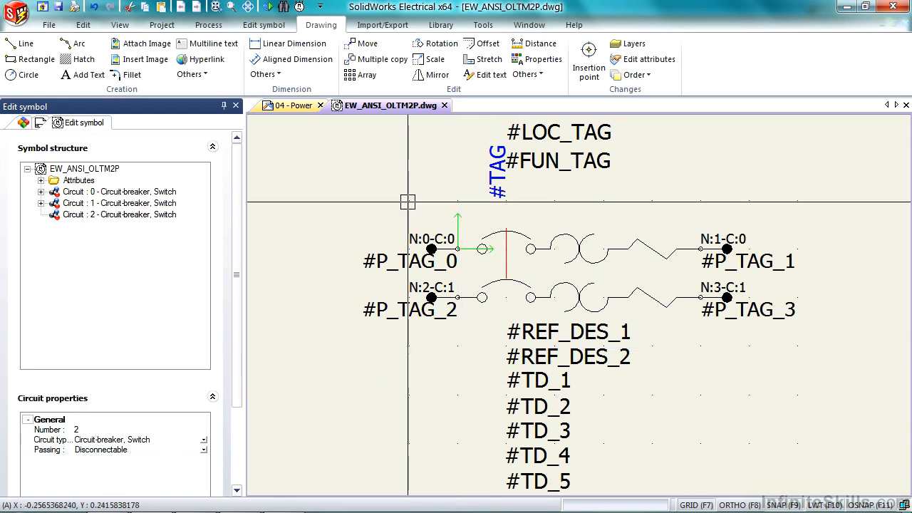
Close the symbol with its changes saved, and update Q5 and all identical symbols in the current drawing.
{"action": "left_click", "coordinate": [444, 104]}
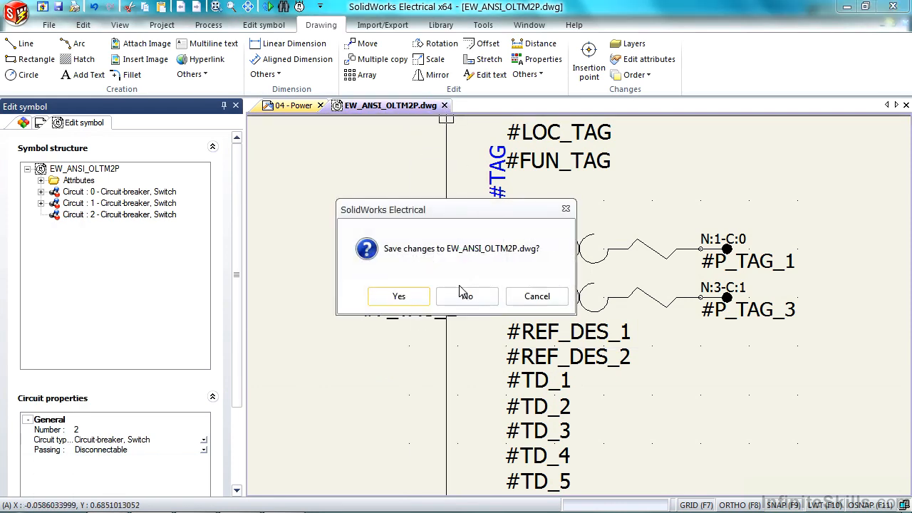
{"action": "left_click", "coordinate": [387, 297]}
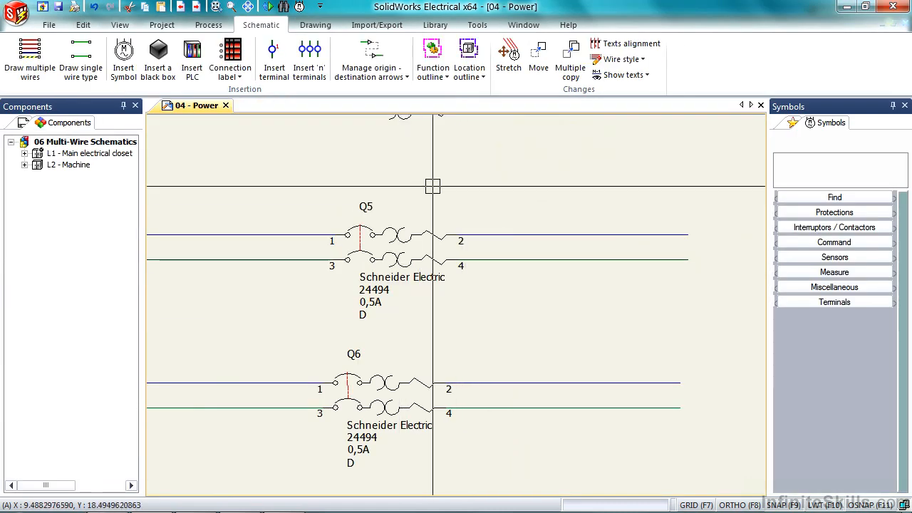
{"action": "right_click", "coordinate": [424, 234]}
{"action": "mouse_move", "coordinate": [488, 269]}
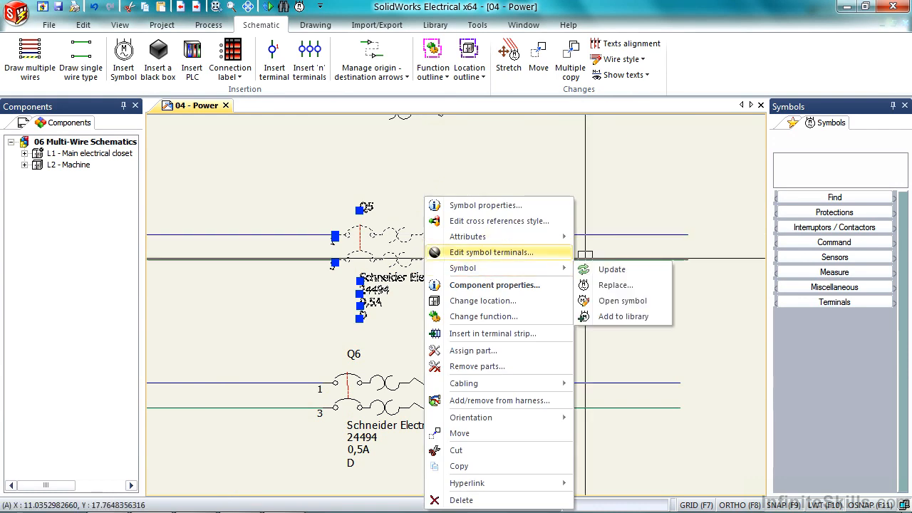
{"action": "left_click", "coordinate": [613, 270]}
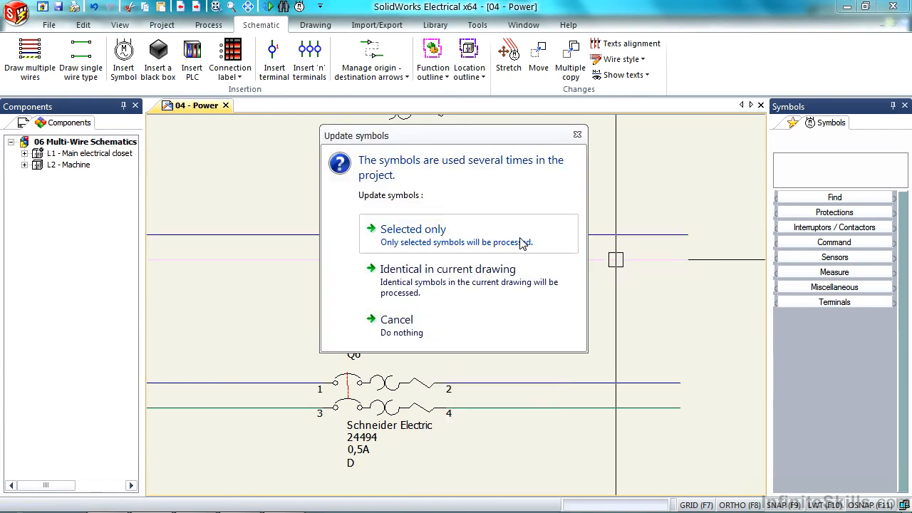
{"action": "left_click", "coordinate": [485, 281]}
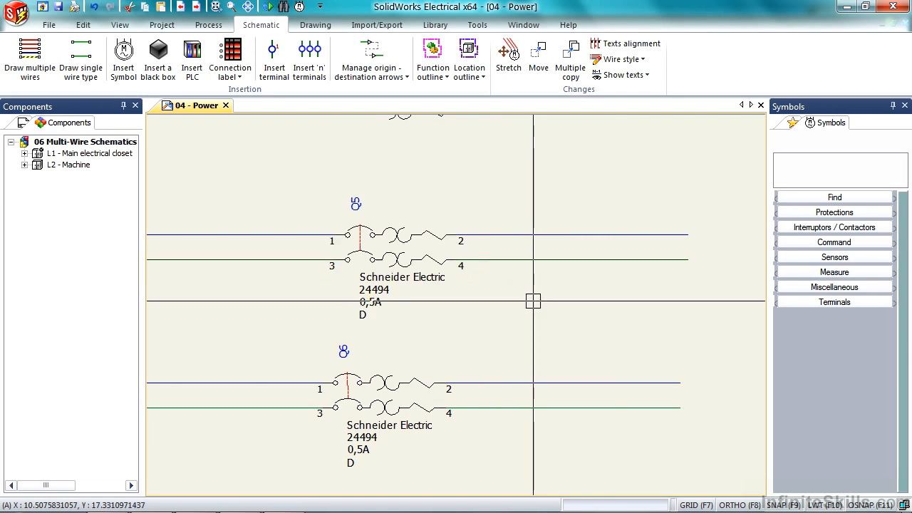